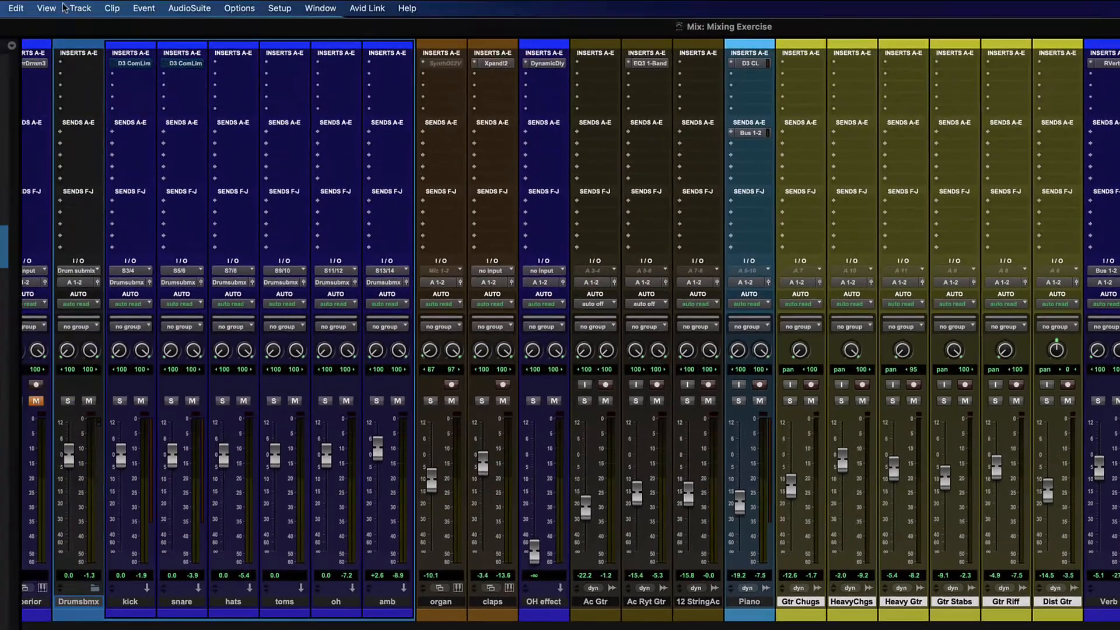
Begin a new group from the selected guitar tracks and keep a as its group ID
{"action": "left_click", "coordinate": [76, 8]}
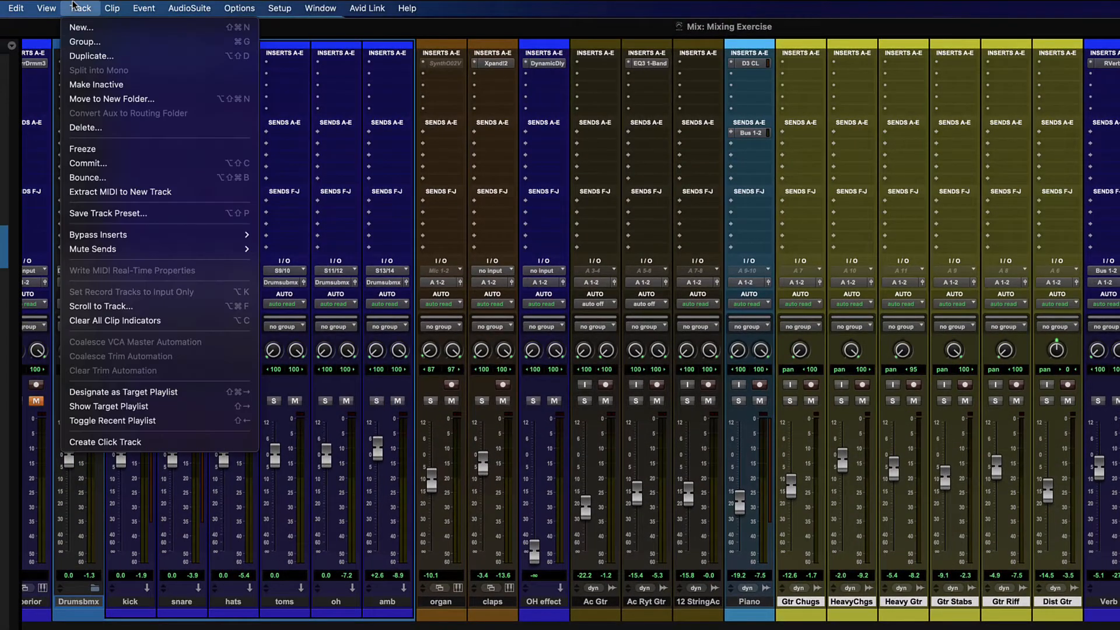
{"action": "left_click", "coordinate": [84, 43]}
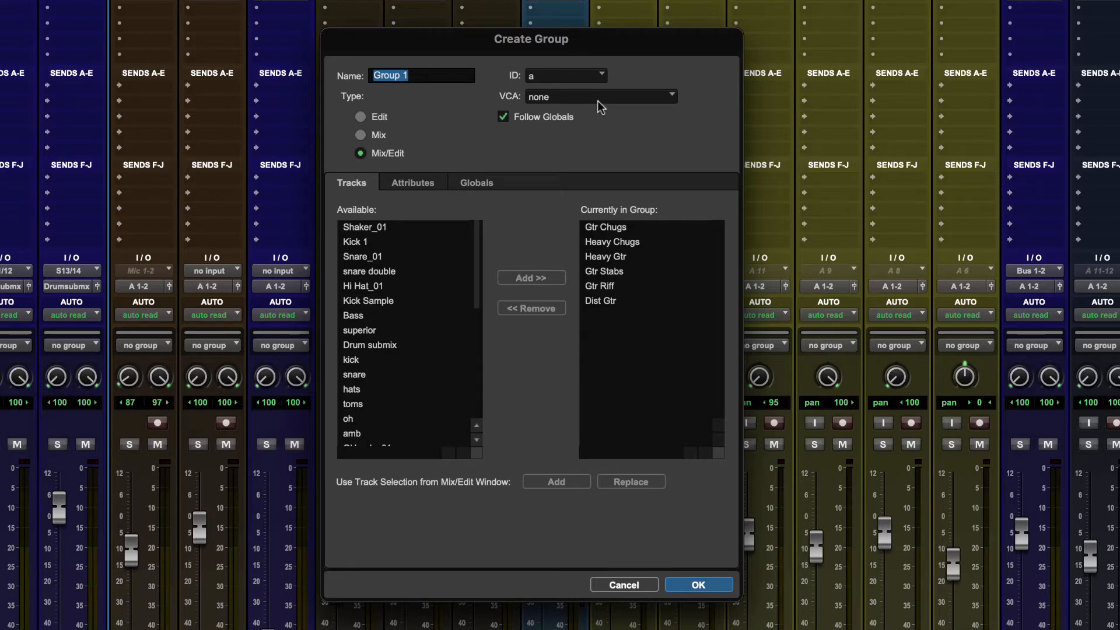
{"action": "left_click", "coordinate": [596, 76]}
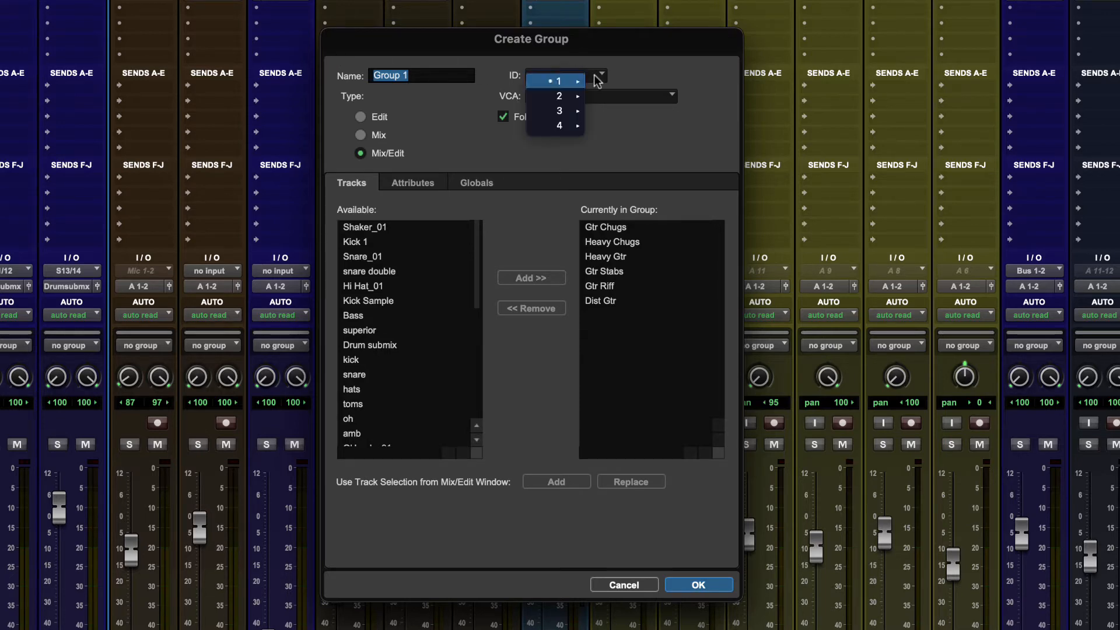
{"action": "mouse_move", "coordinate": [564, 79]}
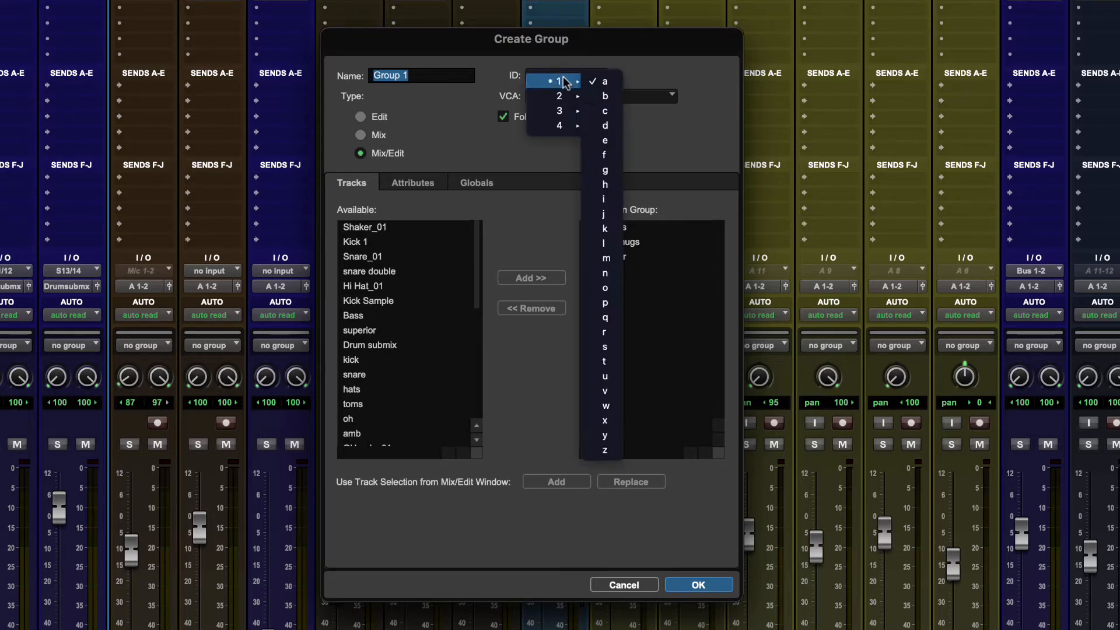
{"action": "left_click", "coordinate": [606, 81]}
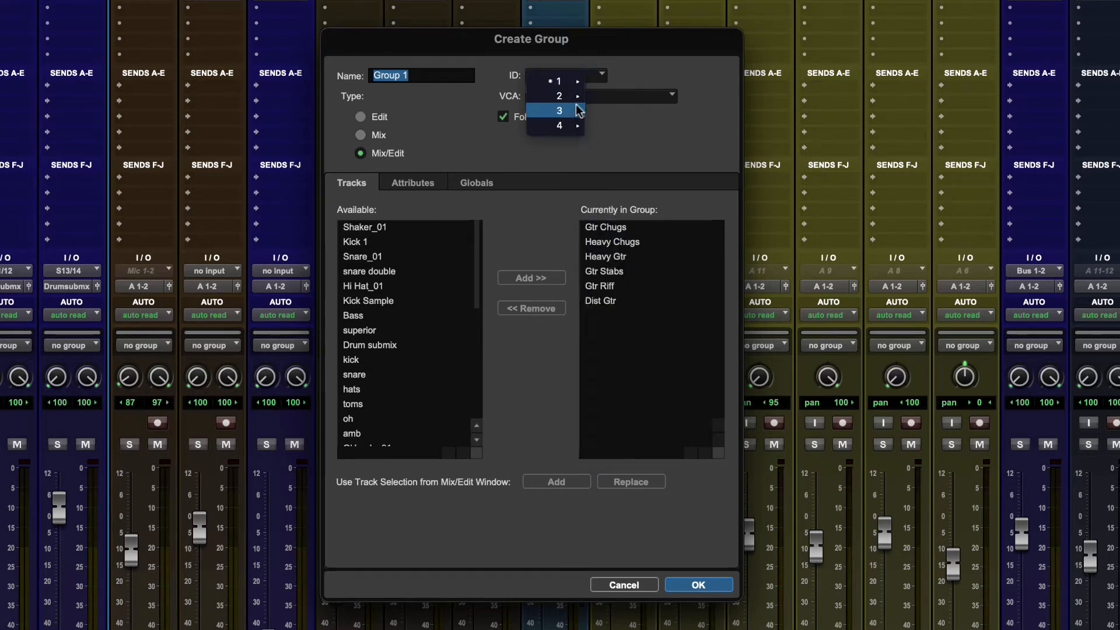
{"action": "left_click", "coordinate": [647, 61]}
{"action": "left_click", "coordinate": [580, 75]}
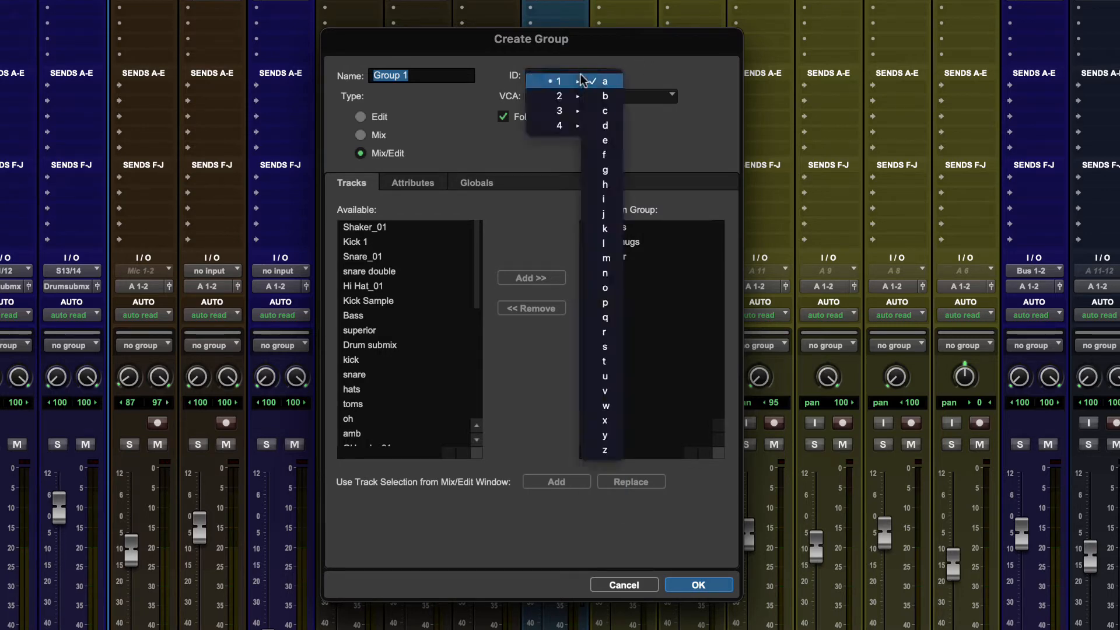
{"action": "left_click", "coordinate": [399, 128]}
Set the group type to Mix/Edit, name the group Guitars and create it
{"action": "left_click", "coordinate": [361, 117]}
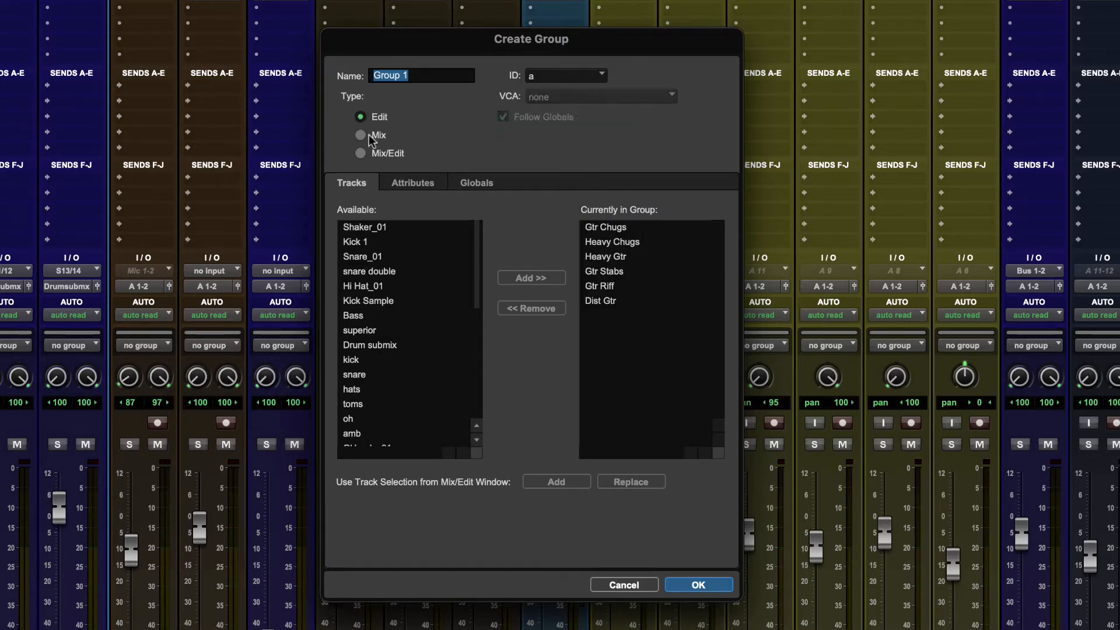
{"action": "left_click", "coordinate": [361, 136]}
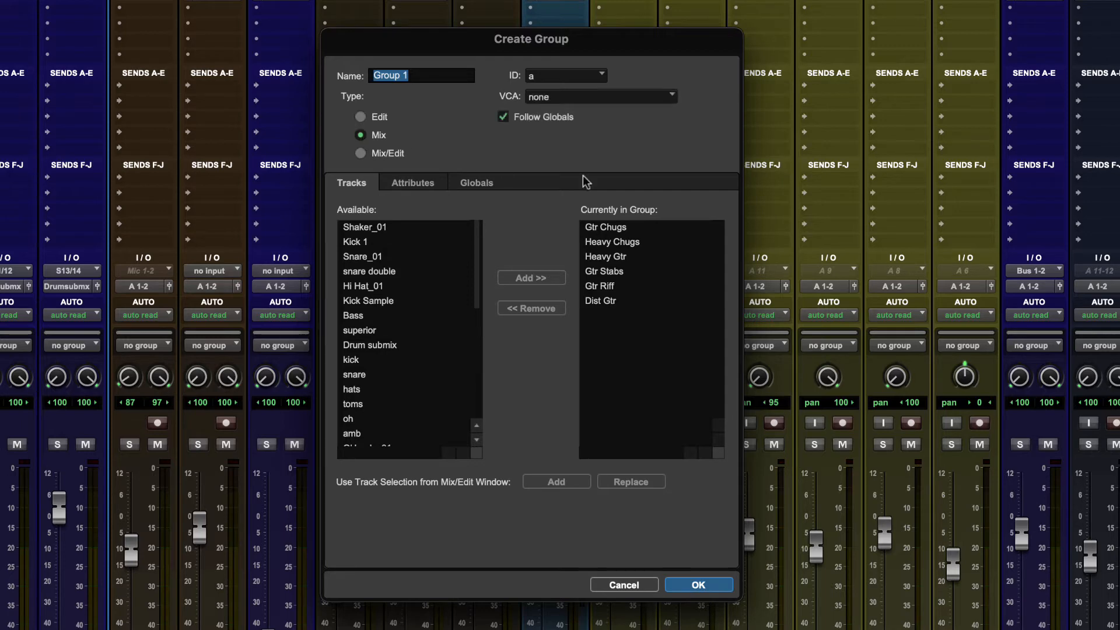
{"action": "left_click", "coordinate": [360, 152]}
{"action": "type", "text": "Guitars"}
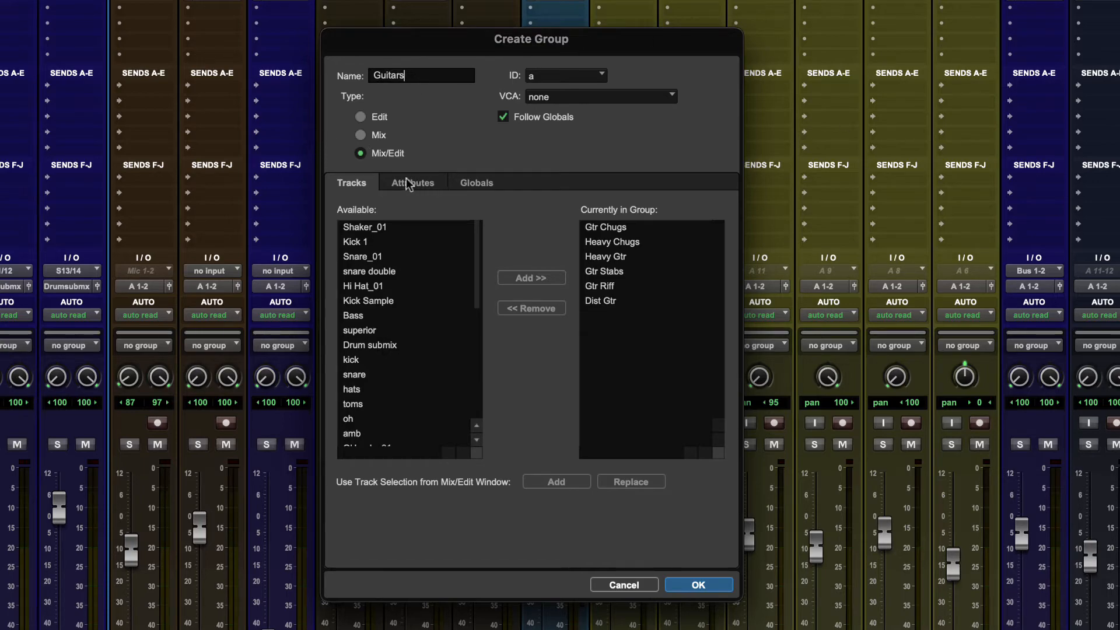
{"action": "left_click", "coordinate": [699, 586]}
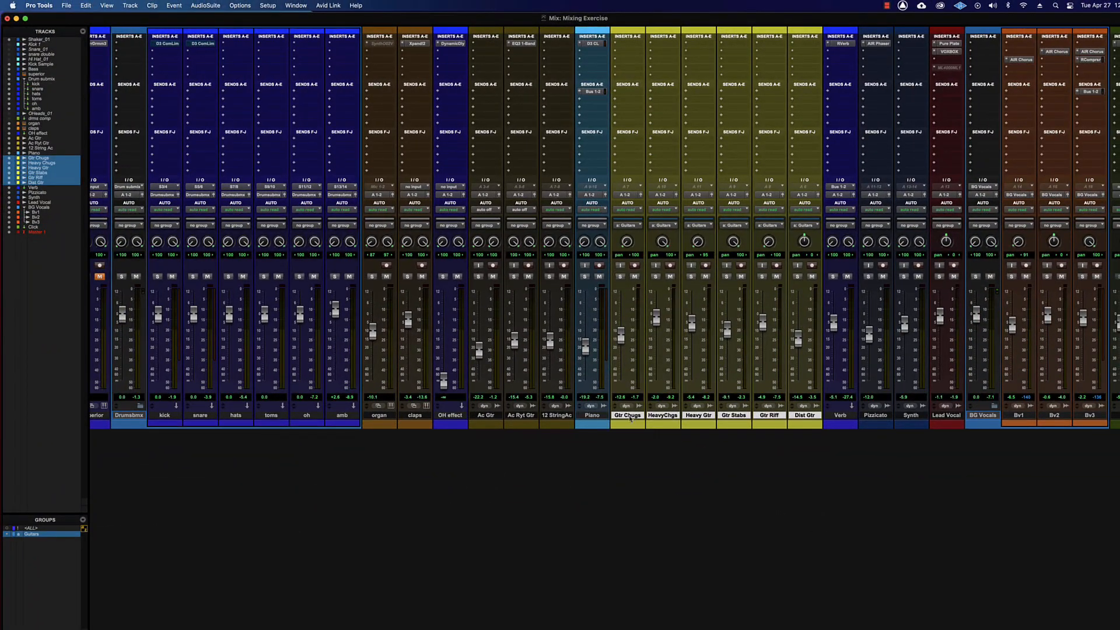
Switch to the Edit window and change the grouped guitar tracks' height to jumbo and finally to medium
{"action": "right_click", "coordinate": [626, 417]}
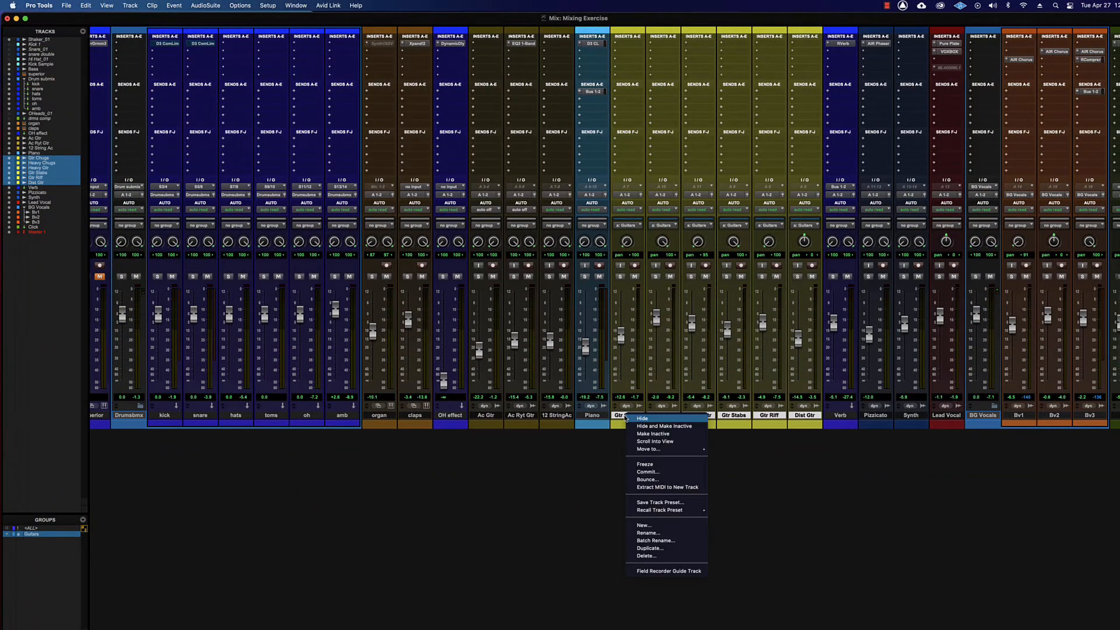
{"action": "key", "text": "super+equal"}
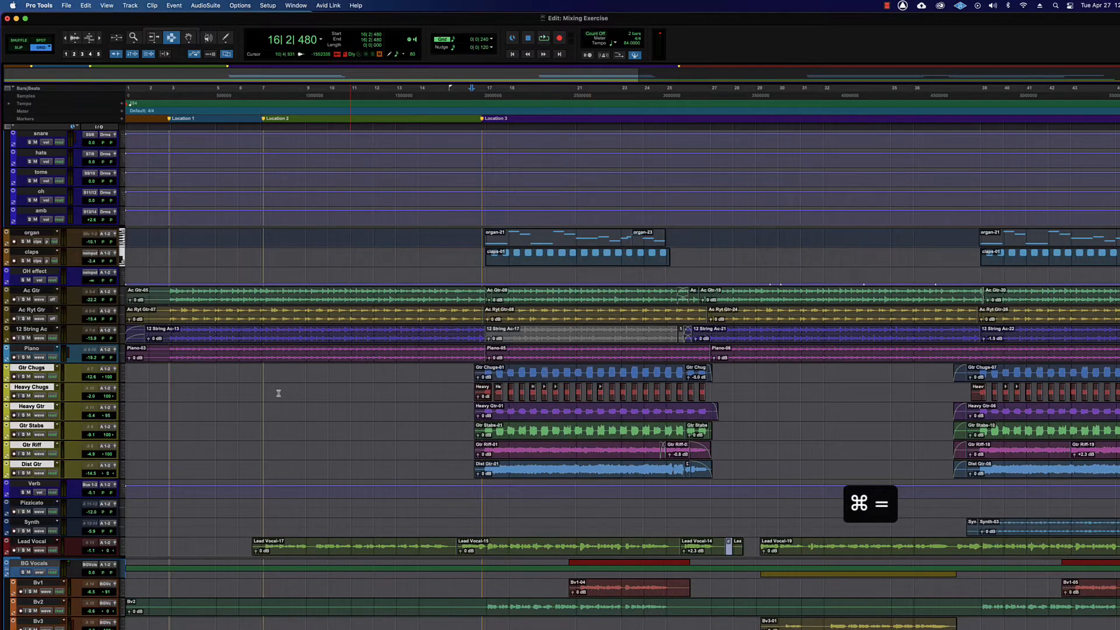
{"action": "left_click", "coordinate": [122, 377]}
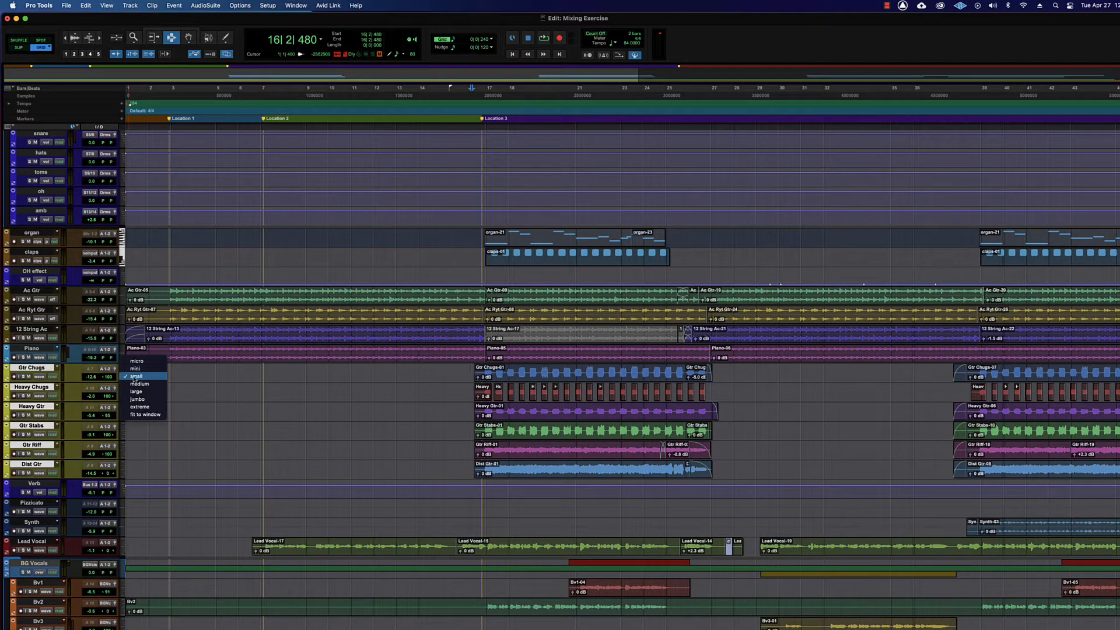
{"action": "left_click", "coordinate": [137, 399]}
{"action": "scroll", "coordinate": [454, 400], "scroll_direction": "down", "scroll_amount": 1}
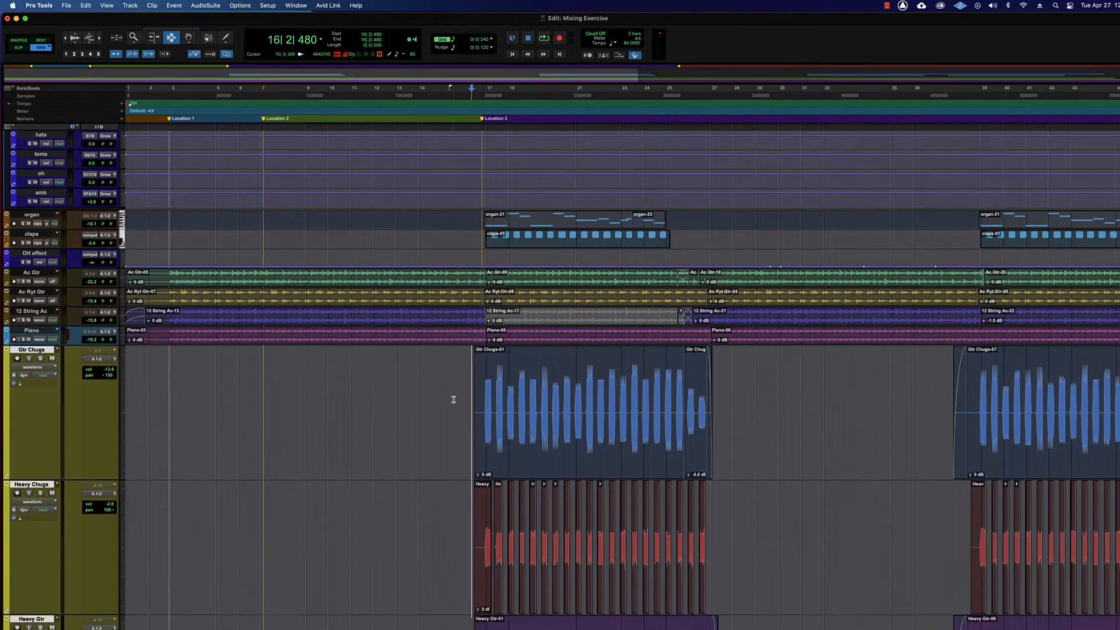
{"action": "scroll", "coordinate": [453, 400], "scroll_direction": "down", "scroll_amount": 10}
{"action": "scroll", "coordinate": [454, 399], "scroll_direction": "up", "scroll_amount": 7}
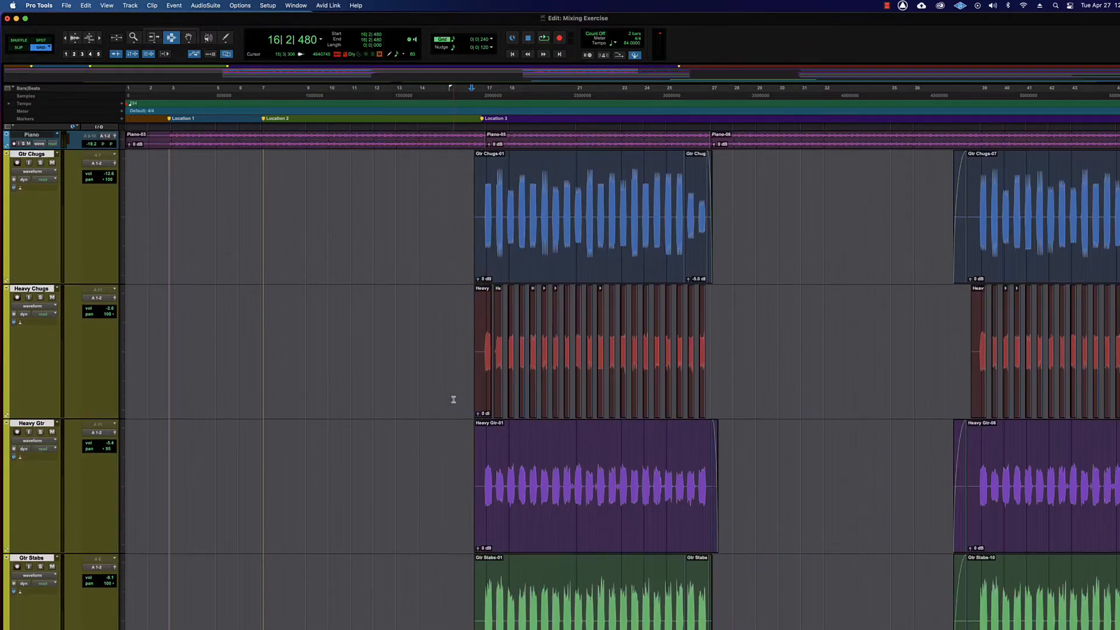
{"action": "left_click", "coordinate": [124, 216]}
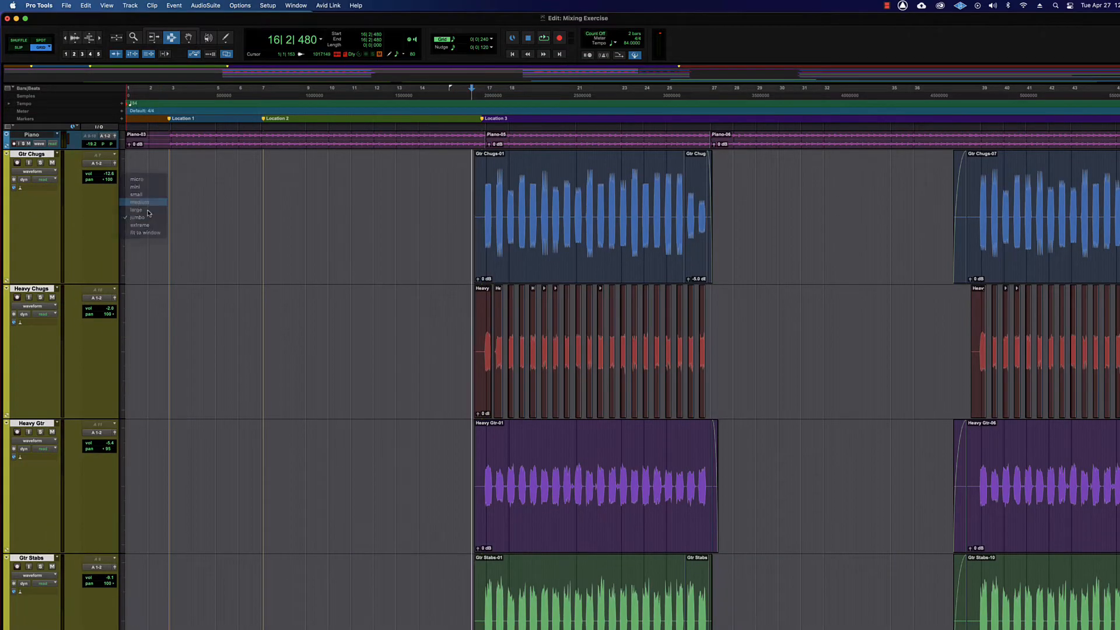
{"action": "left_click", "coordinate": [140, 202]}
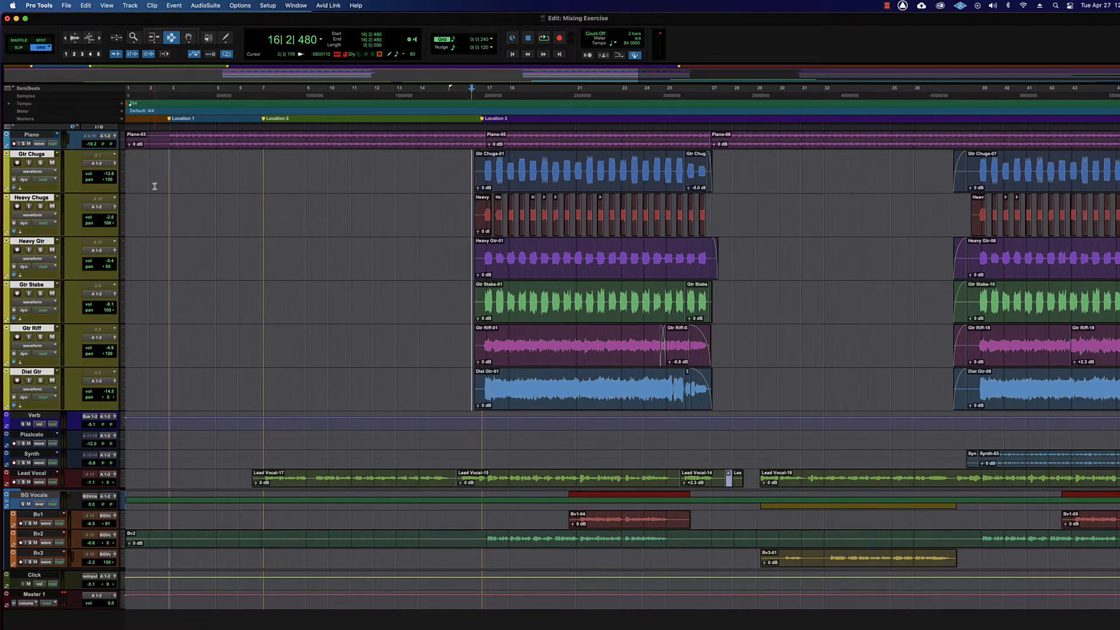
Switch the grouped guitar tracks' view to volume and back to waveform
{"action": "left_click", "coordinate": [35, 171]}
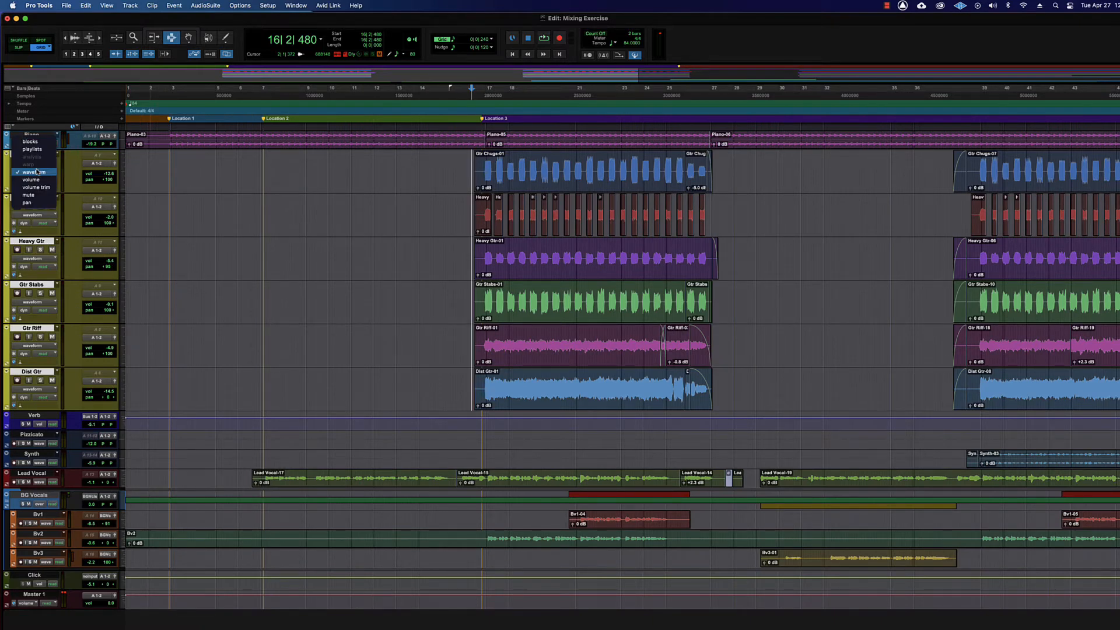
{"action": "left_click", "coordinate": [37, 174]}
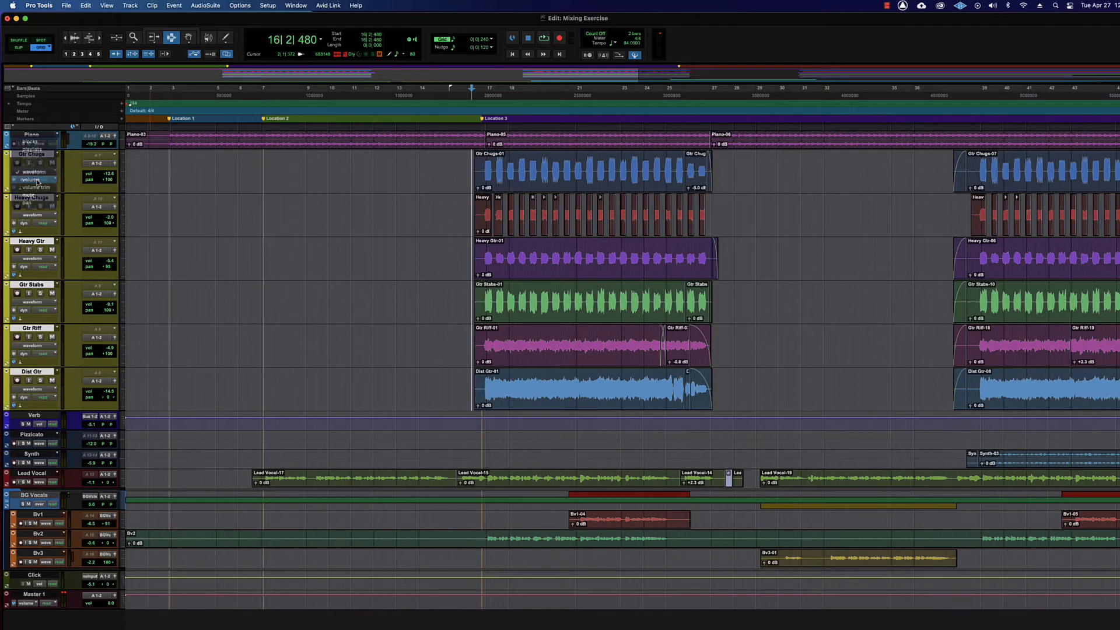
{"action": "key", "text": "ctrl+minus"}
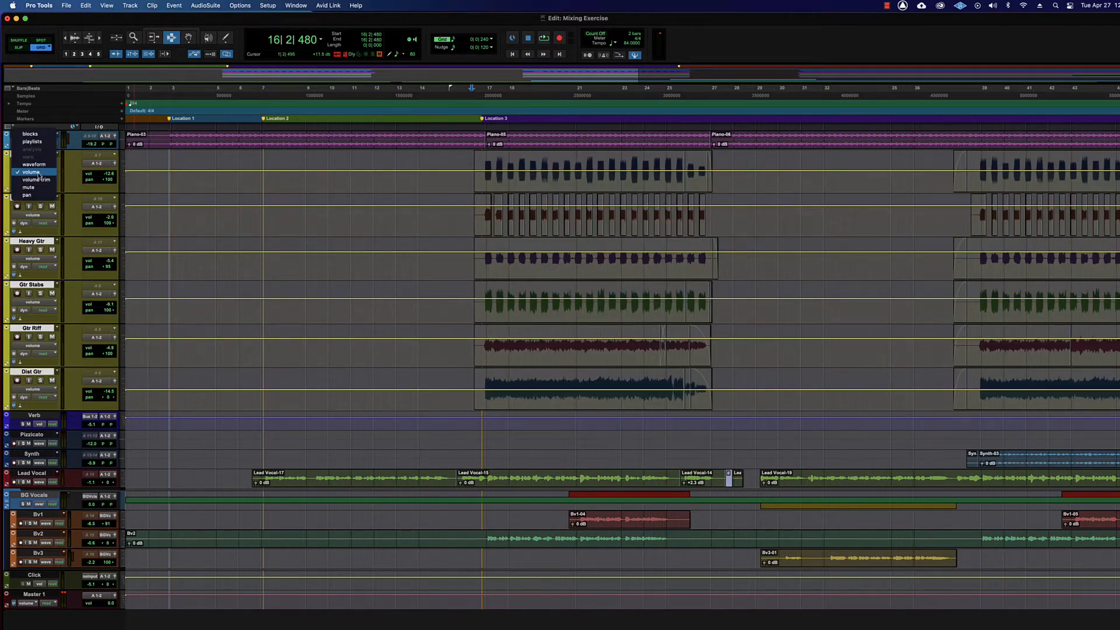
{"action": "key", "text": "ctrl+minus"}
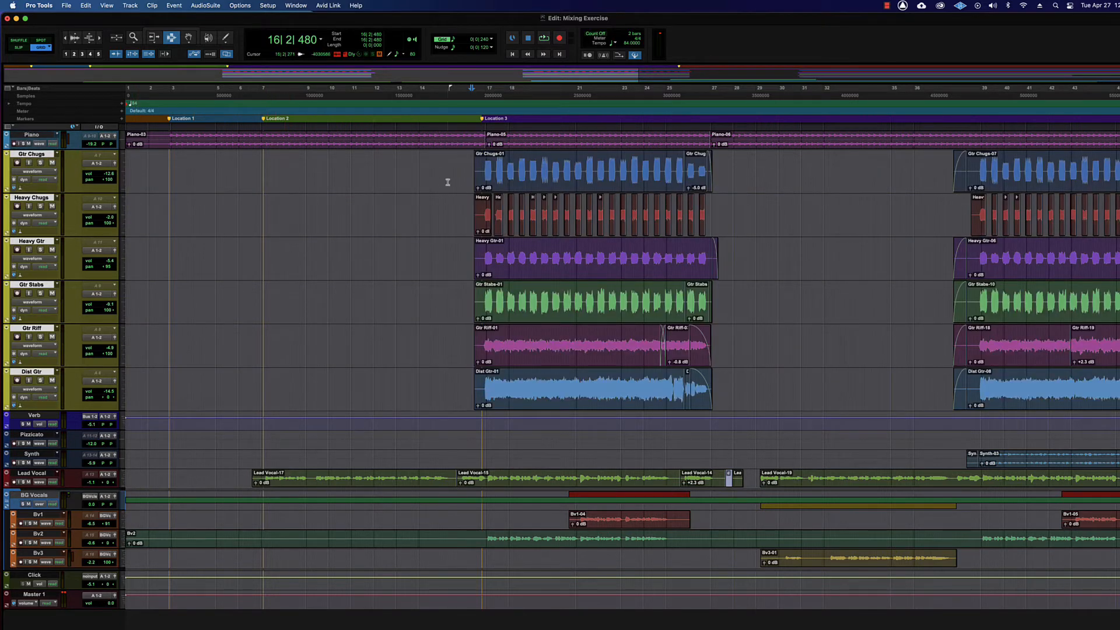
Try time selections across the grouped guitar tracks, over the clips up to about bar 27 and over the empty area around bars 7 to 13
{"action": "left_click_drag", "start_coordinate": [496, 186], "coordinate": [719, 186]}
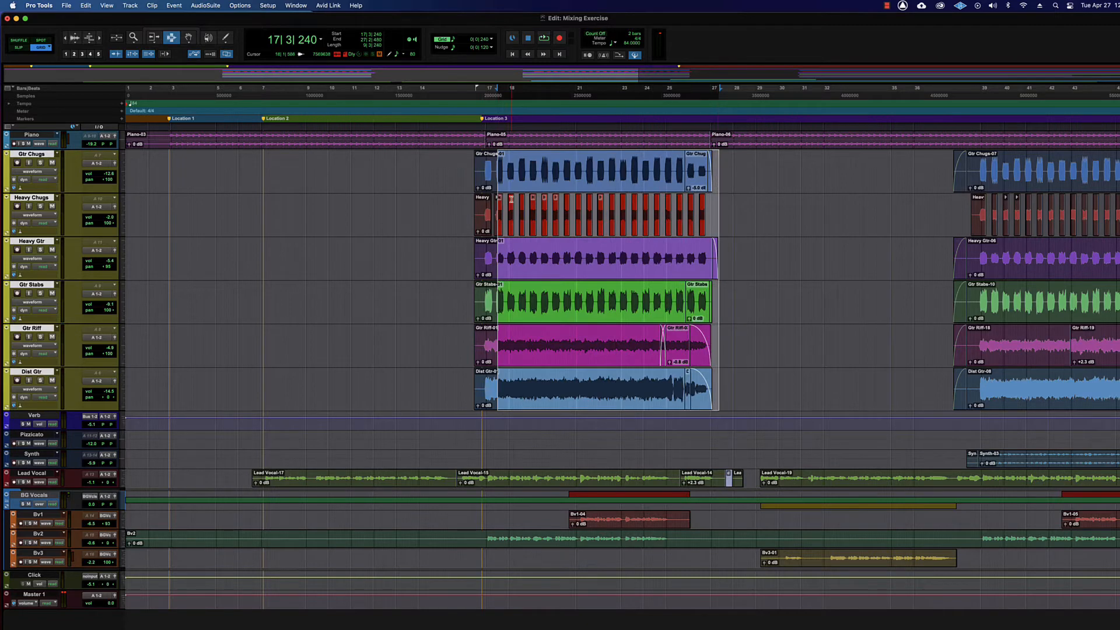
{"action": "left_click", "coordinate": [493, 197]}
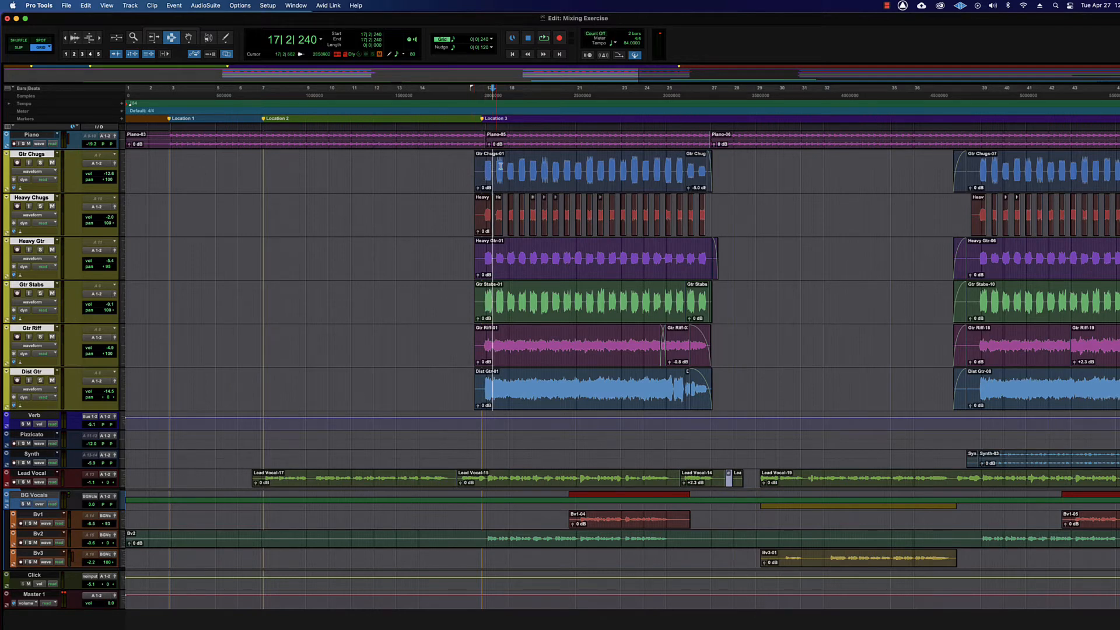
{"action": "left_click_drag", "start_coordinate": [273, 200], "coordinate": [394, 199]}
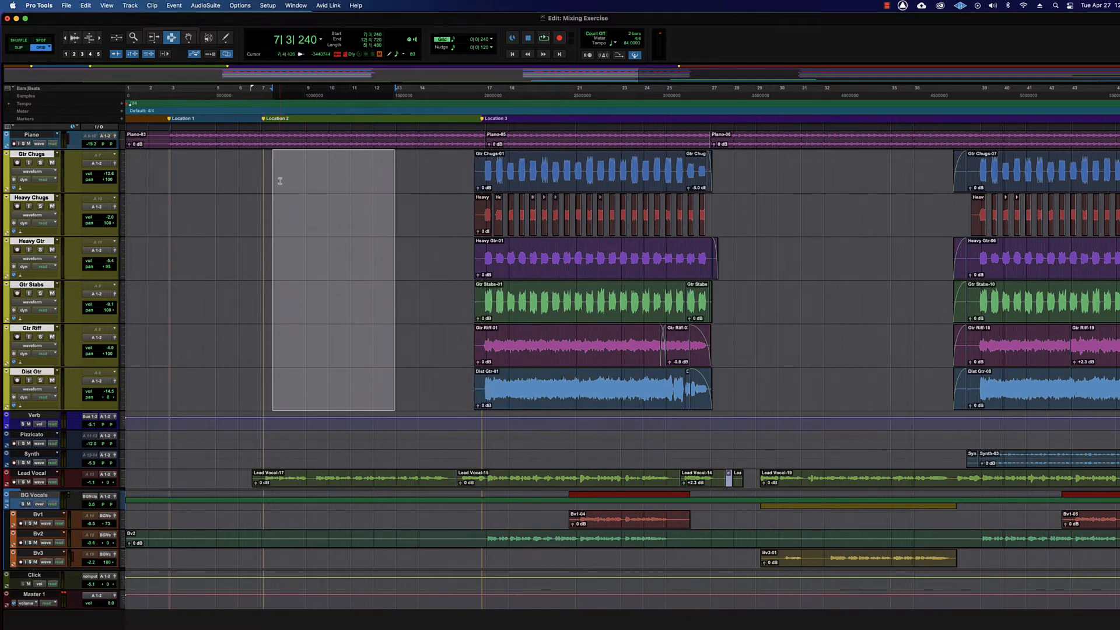
{"action": "left_click_drag", "start_coordinate": [288, 184], "coordinate": [345, 196]}
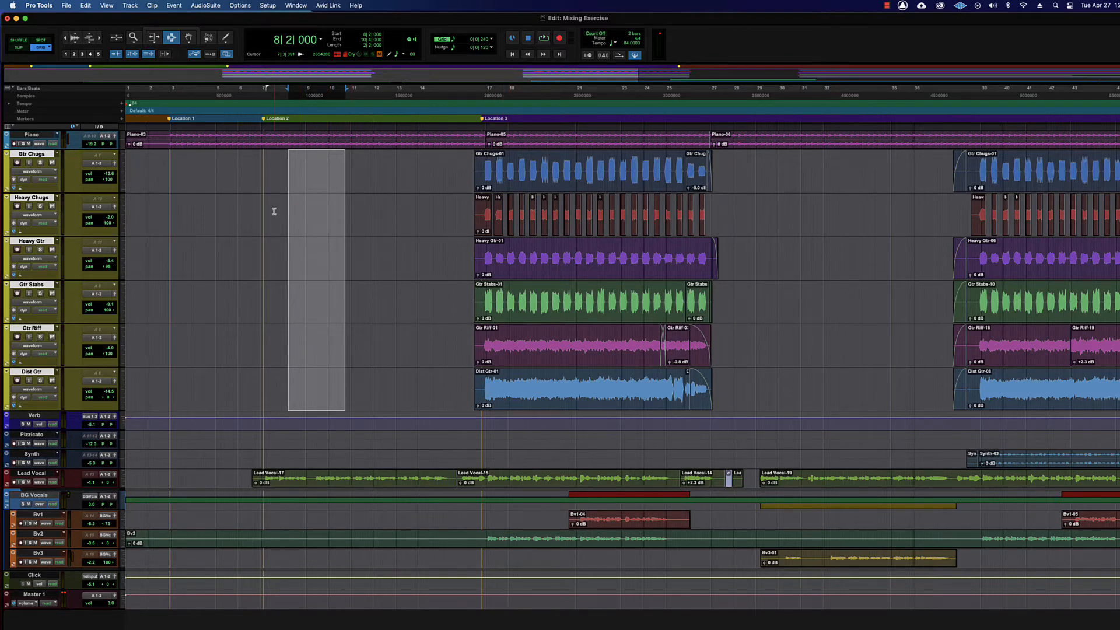
{"action": "left_click_drag", "start_coordinate": [292, 183], "coordinate": [351, 183]}
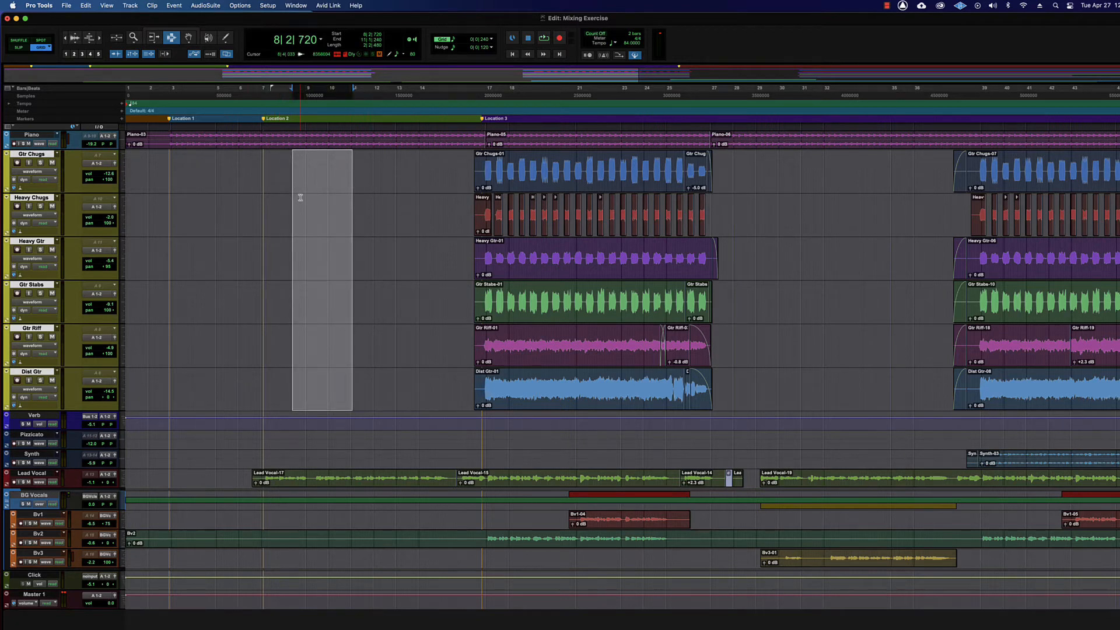
{"action": "left_click", "coordinate": [335, 204]}
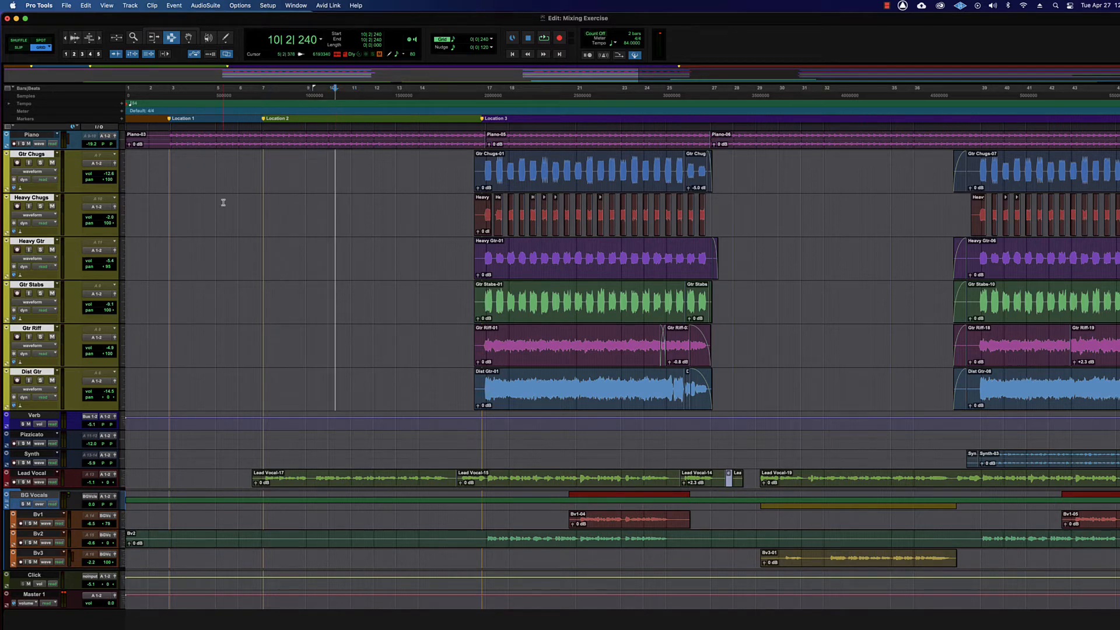
Make longer time selections across the guitar group, including one starting at 19|4|480, and place the edit cursor at 9|4|720
{"action": "left_click_drag", "start_coordinate": [222, 200], "coordinate": [463, 210]}
{"action": "left_click", "coordinate": [618, 216], "text": "shift"}
{"action": "left_click_drag", "start_coordinate": [773, 220], "coordinate": [551, 221]}
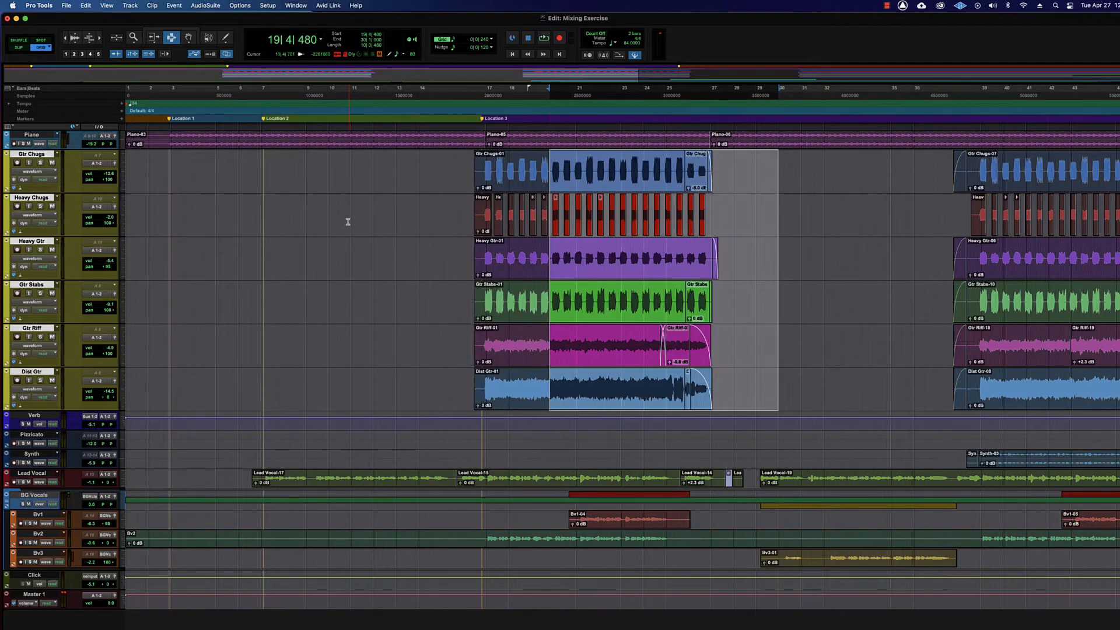
{"action": "left_click_drag", "start_coordinate": [378, 221], "coordinate": [626, 233]}
{"action": "left_click", "coordinate": [326, 229]}
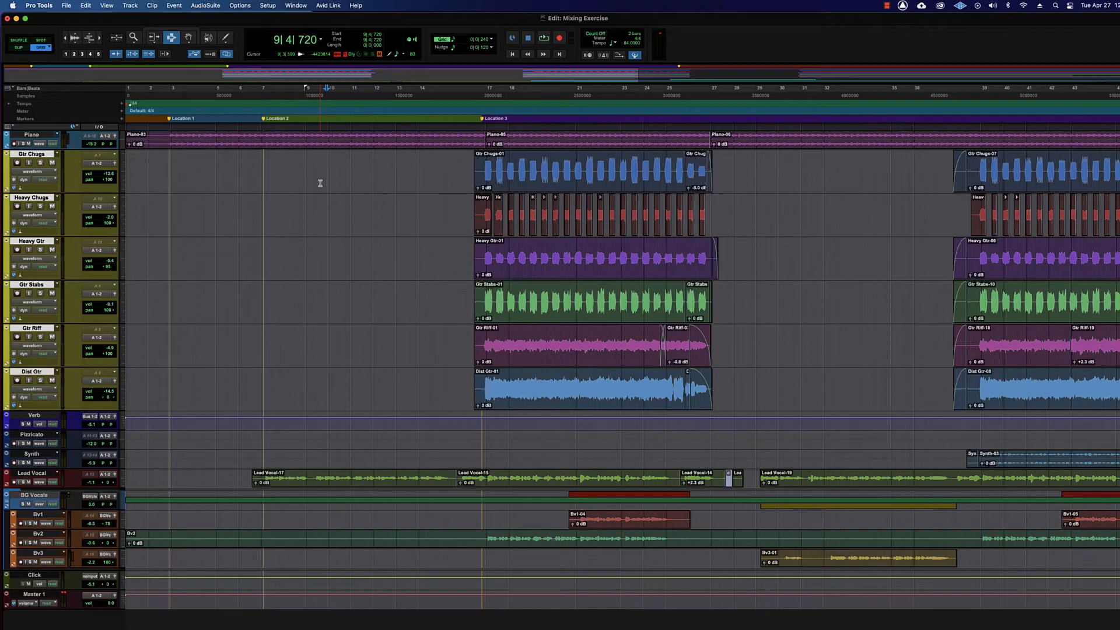
Return to the Mix window and select Ac Gtr and each grouped guitar track from Gtr Chugs to Dist Gtr individually
{"action": "key", "text": "super+equal"}
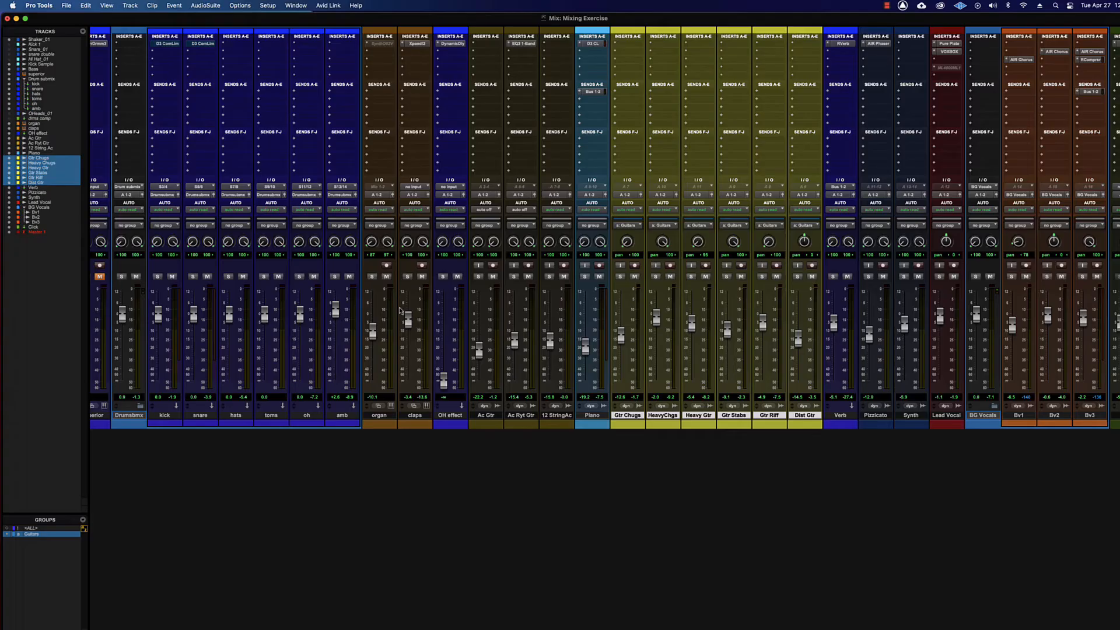
{"action": "left_click", "coordinate": [486, 415]}
{"action": "left_click", "coordinate": [628, 415]}
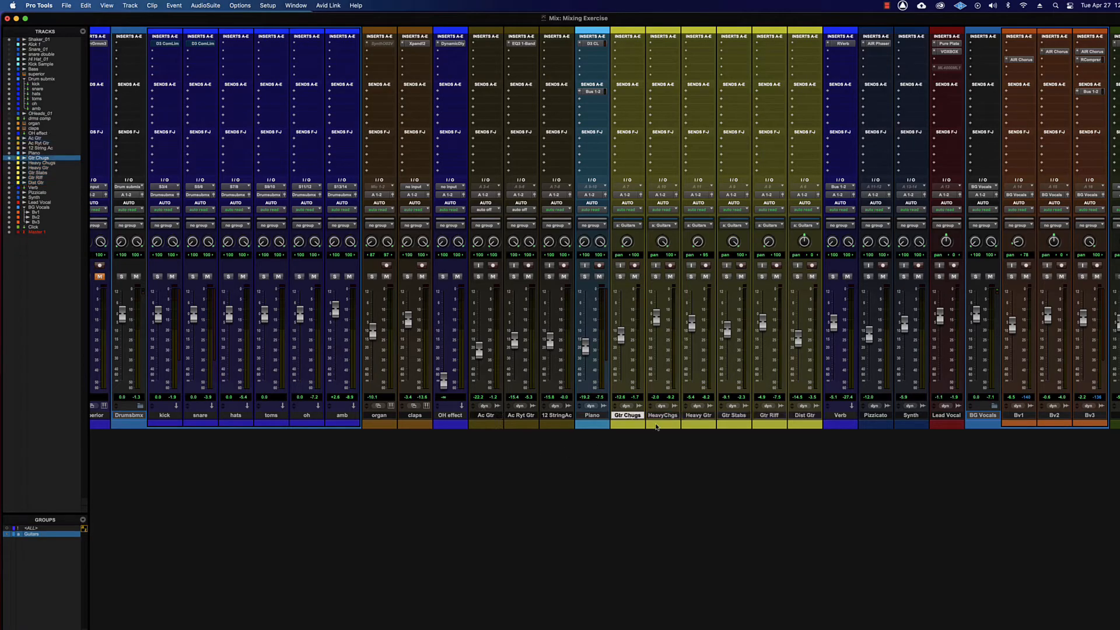
{"action": "left_click", "coordinate": [662, 415]}
{"action": "left_click", "coordinate": [698, 414]}
{"action": "left_click", "coordinate": [734, 415]}
{"action": "left_click", "coordinate": [769, 415]}
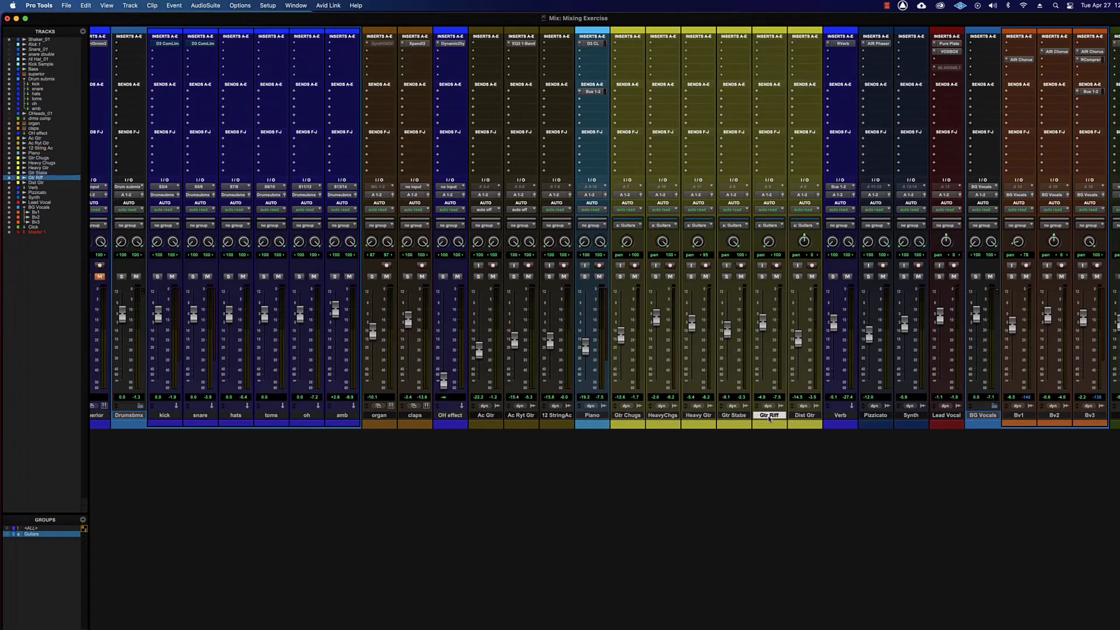
{"action": "left_click", "coordinate": [800, 415]}
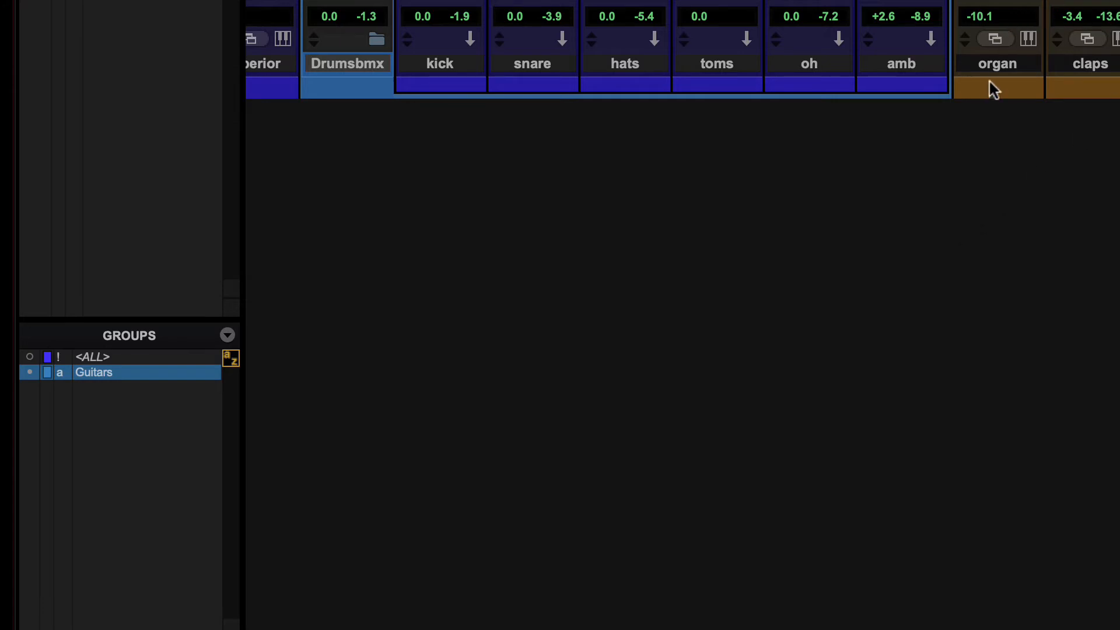
Select organ and several grouped guitar tracks individually in the mixer, and select all member tracks of the Guitars group at once
{"action": "left_click", "coordinate": [1000, 66]}
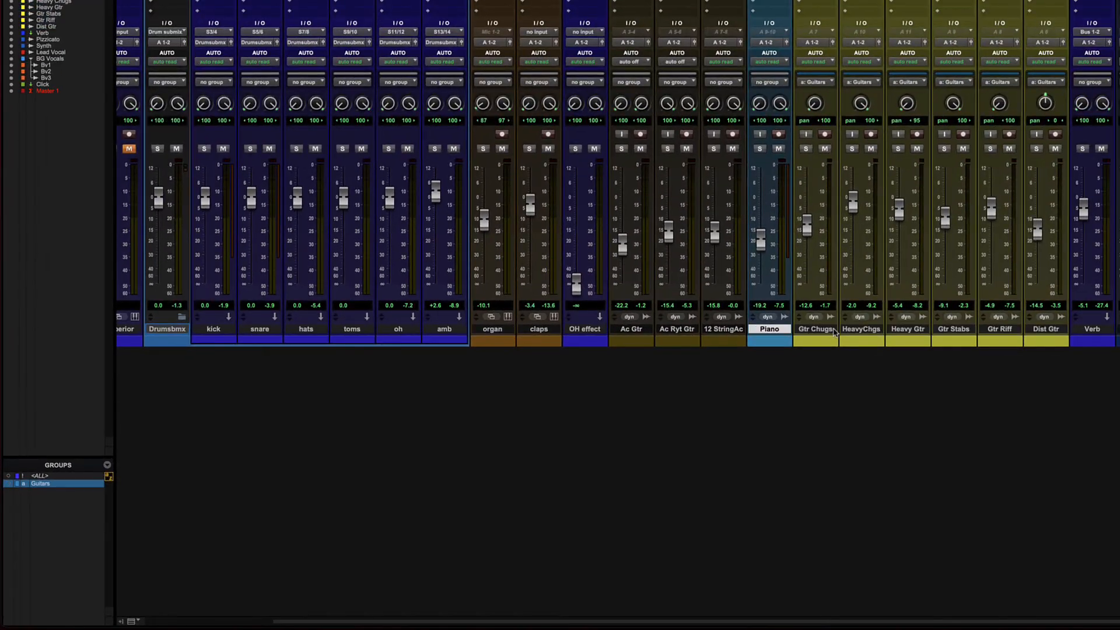
{"action": "left_click", "coordinate": [815, 329]}
{"action": "left_click", "coordinate": [861, 329]}
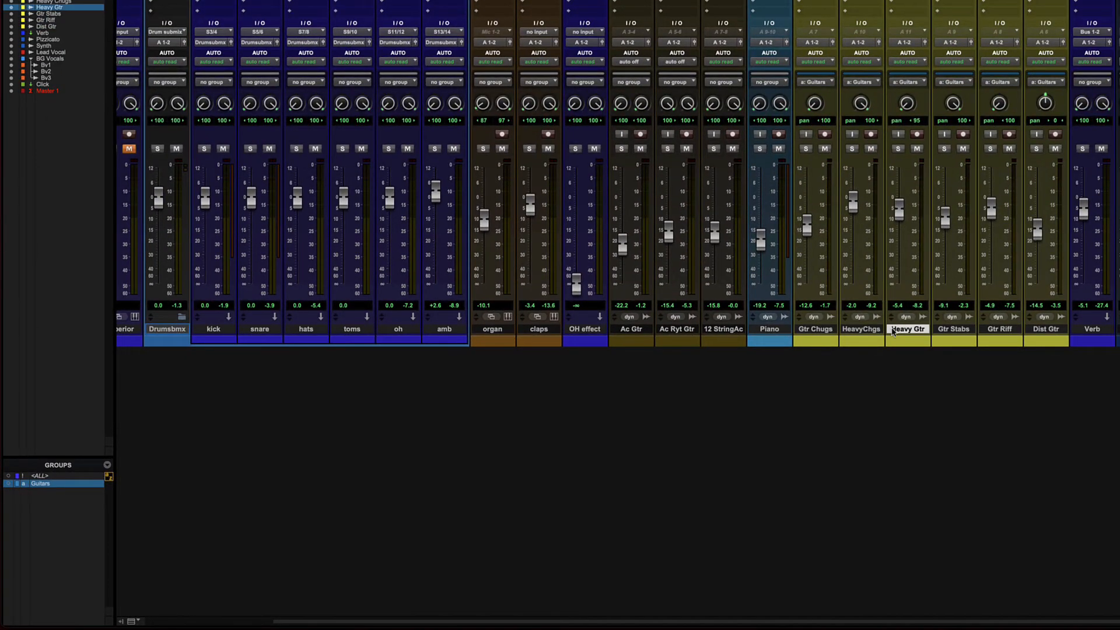
{"action": "left_click", "coordinate": [953, 329]}
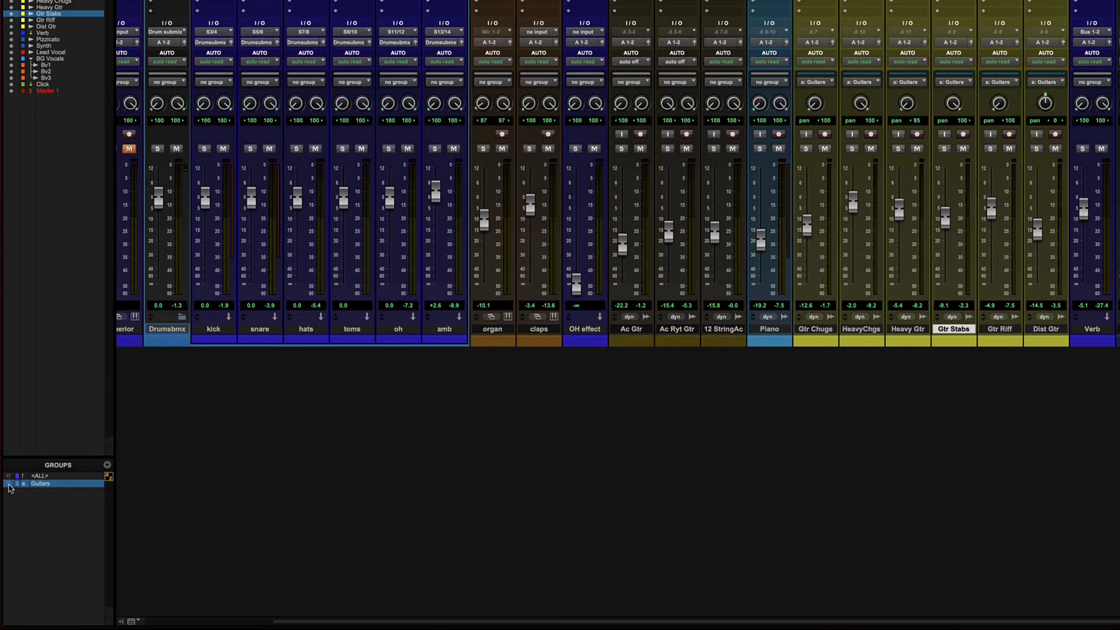
{"action": "left_click", "coordinate": [12, 484]}
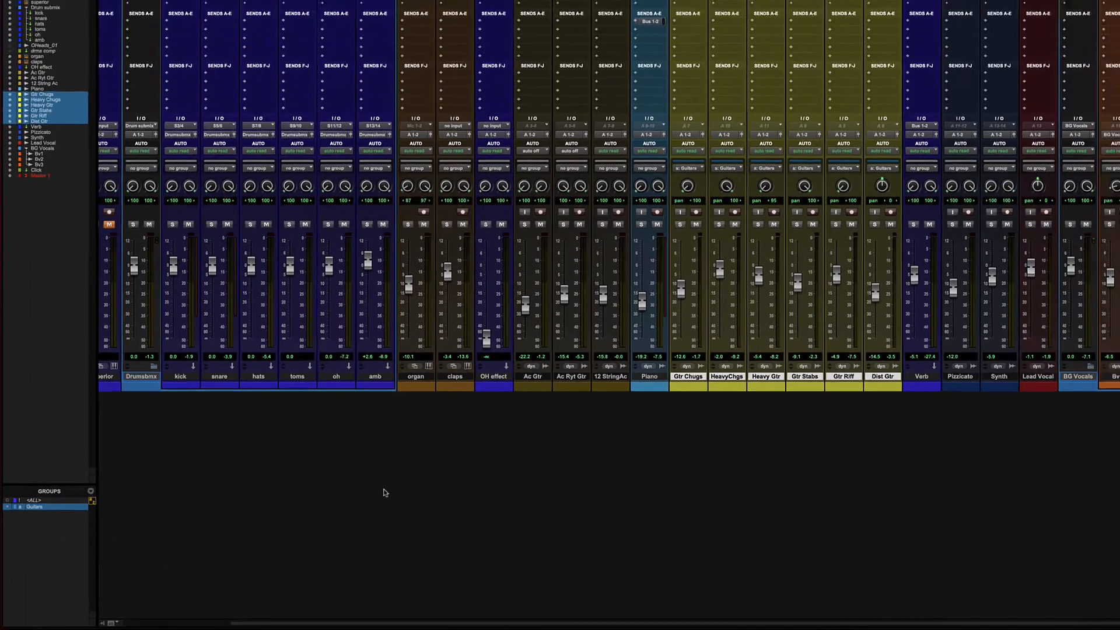
Switch to the Edit window and try time selections across the grouped guitar tracks, including one from 14|2|240 over the clips to about bar 26
{"action": "key", "text": "super+equal"}
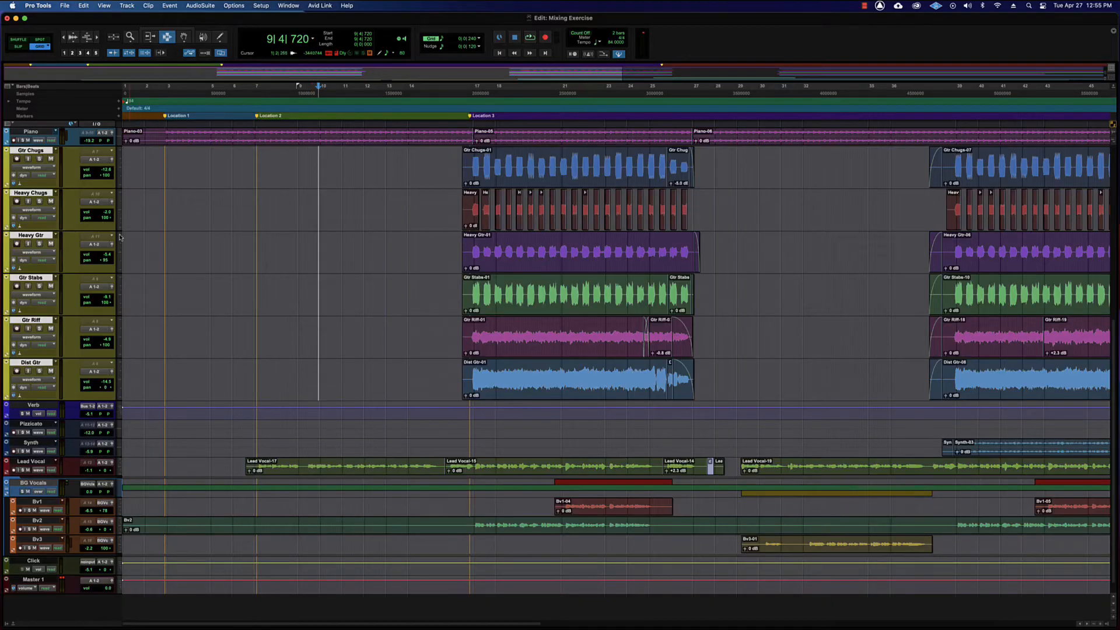
{"action": "left_click_drag", "start_coordinate": [413, 218], "coordinate": [684, 215]}
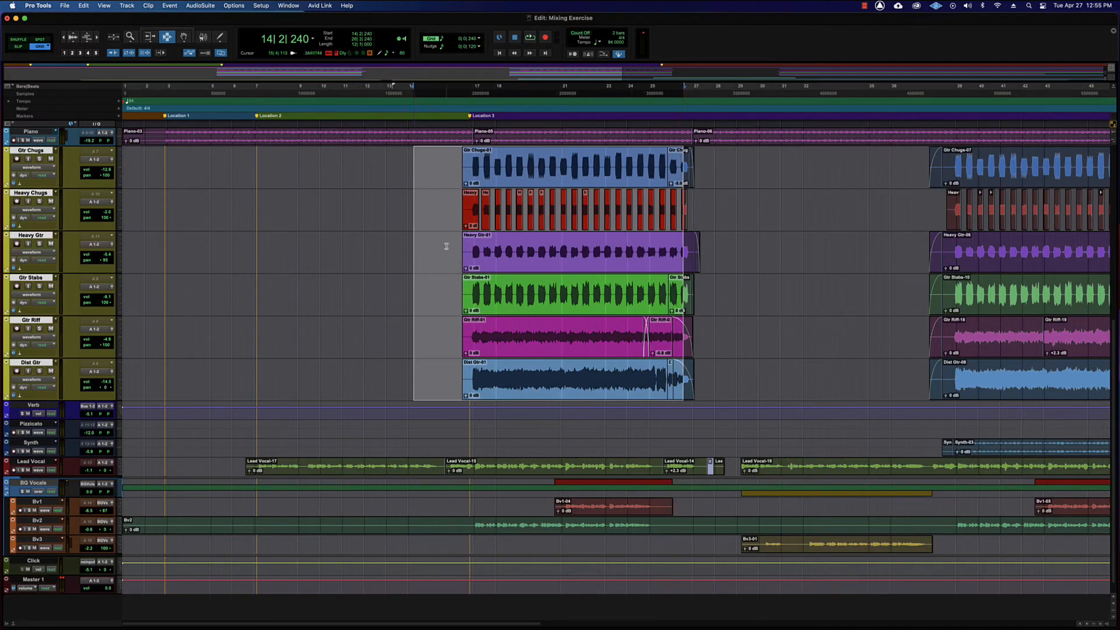
{"action": "mouse_move", "coordinate": [553, 234]}
{"action": "left_mouse_down"}
{"action": "mouse_move", "coordinate": [646, 233]}
{"action": "mouse_move", "coordinate": [550, 218]}
{"action": "mouse_move", "coordinate": [567, 225]}
{"action": "left_mouse_up"}
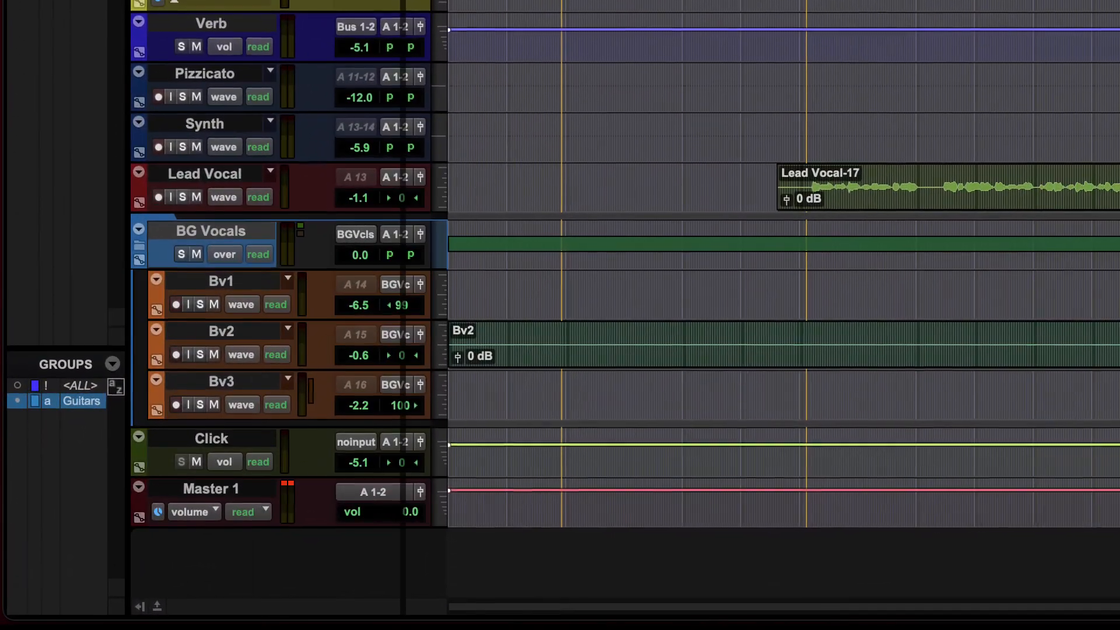
Widen the track and group lists beside the Edit window's tracks and deactivate the Guitars group
{"action": "left_click_drag", "start_coordinate": [3, 314], "coordinate": [115, 315]}
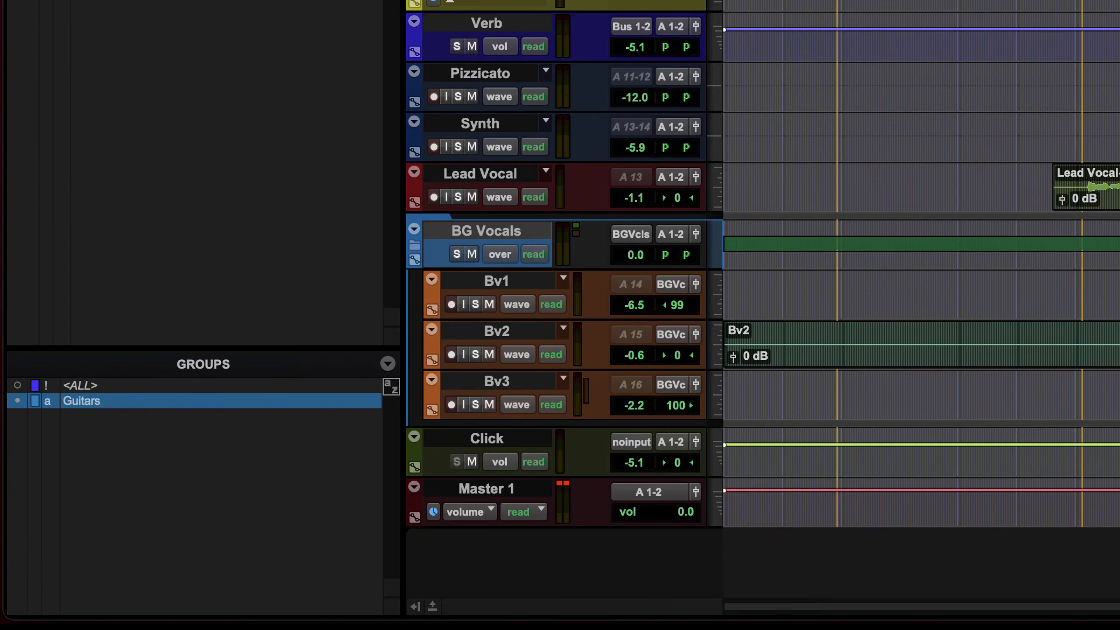
{"action": "left_click", "coordinate": [85, 404]}
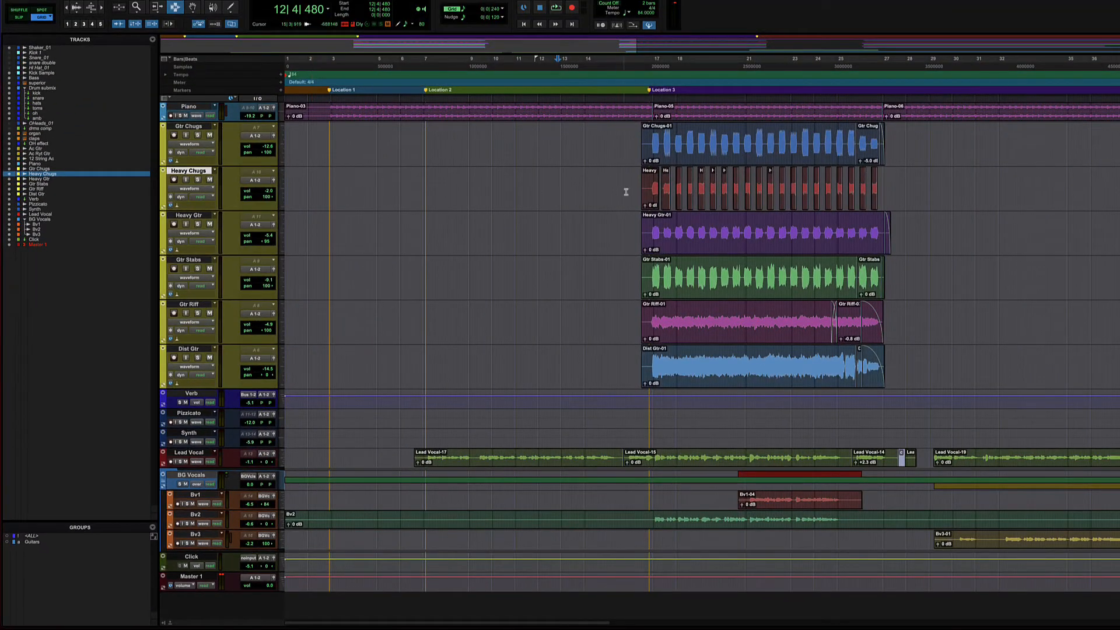
Try time selections on the ungrouped Heavy Chugs track and place the edit cursor at 13|3|720 on Heavy Gtr alone
{"action": "left_click_drag", "start_coordinate": [626, 192], "coordinate": [891, 191]}
{"action": "left_click_drag", "start_coordinate": [959, 191], "coordinate": [608, 190]}
{"action": "left_click_drag", "start_coordinate": [615, 234], "coordinate": [576, 243]}
{"action": "left_click", "coordinate": [576, 242]}
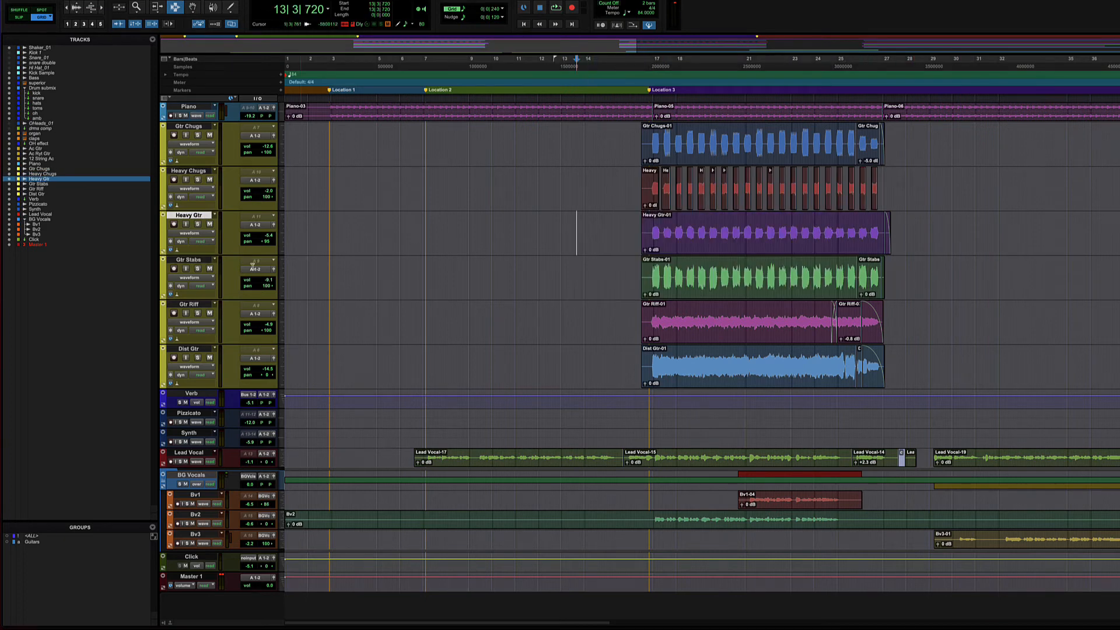
Reactivate the Guitars group, try a time selection across its tracks, and place the edit cursor at 11|1|480
{"action": "left_click", "coordinate": [32, 542]}
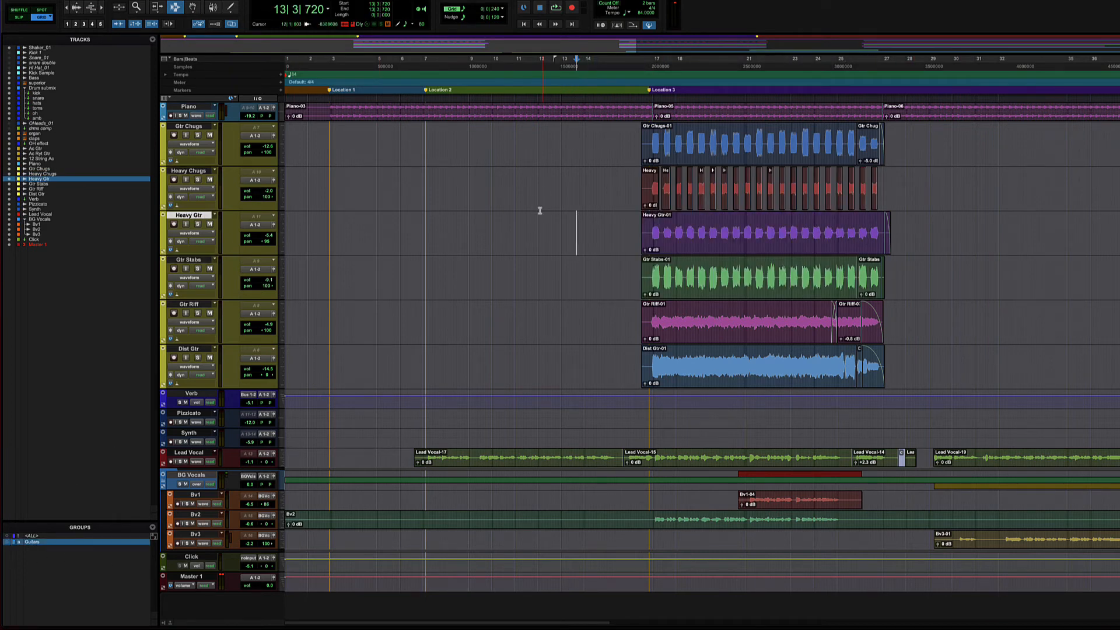
{"action": "left_click_drag", "start_coordinate": [568, 231], "coordinate": [832, 233]}
{"action": "left_click", "coordinate": [518, 260]}
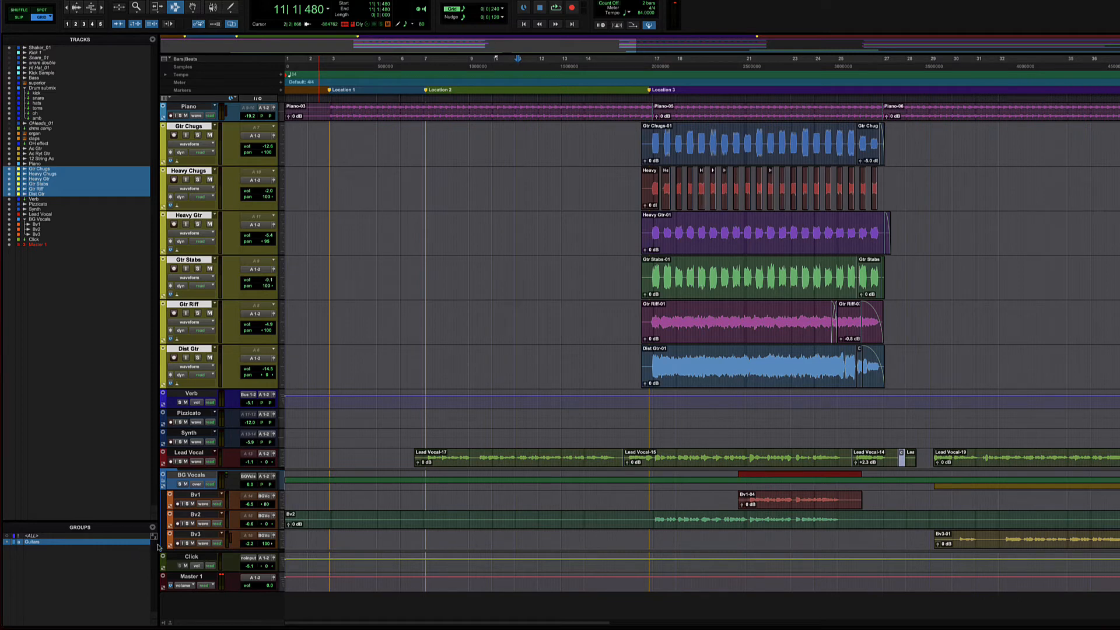
Return to the Mix window and select the background vocal tracks Bv1 to Bv3
{"action": "left_click", "coordinate": [530, 463]}
{"action": "key", "text": "super+equal"}
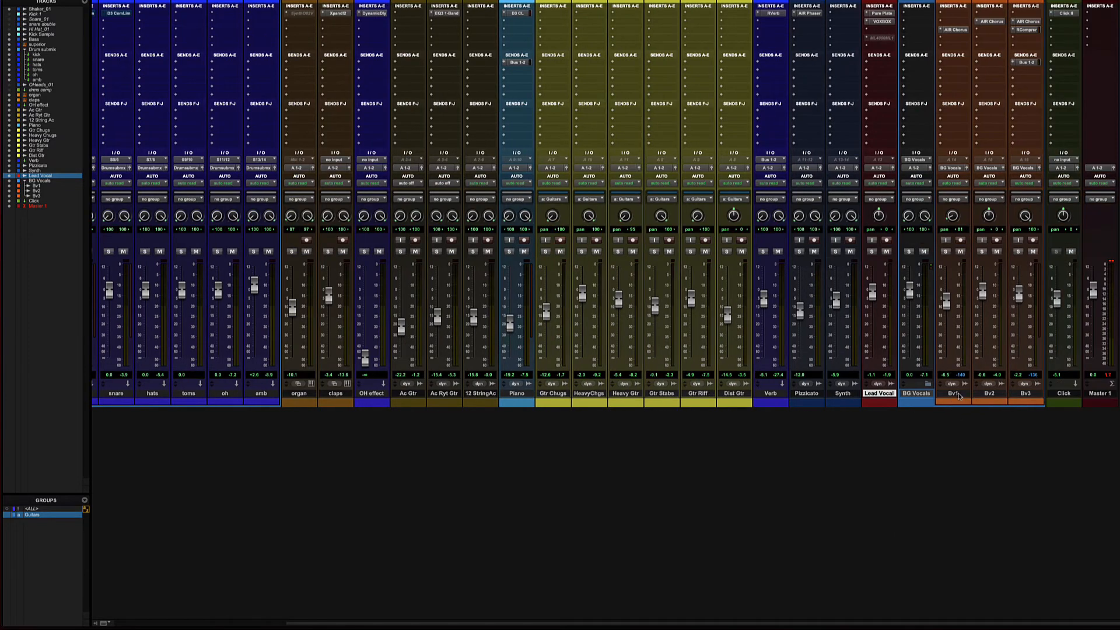
{"action": "left_click", "coordinate": [958, 395]}
{"action": "left_click", "coordinate": [1028, 394], "text": "shift"}
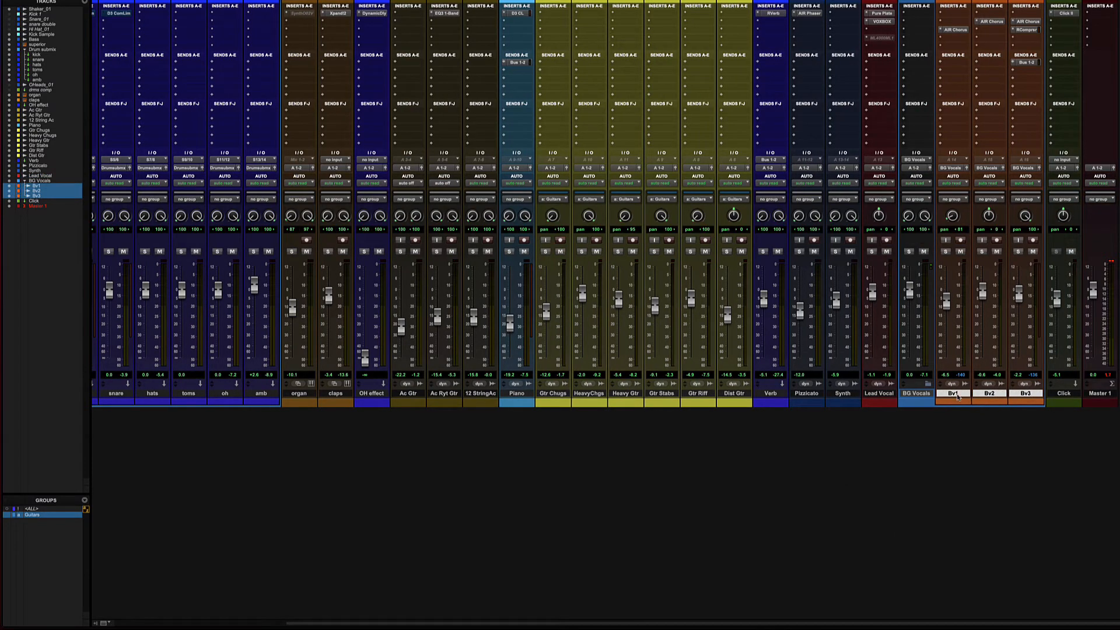
Create a Mix/Edit group named "bg vox" with ID b containing Bv1, Bv2 and Bv3, reviewing the available and included tracks
{"action": "key", "text": "super+g"}
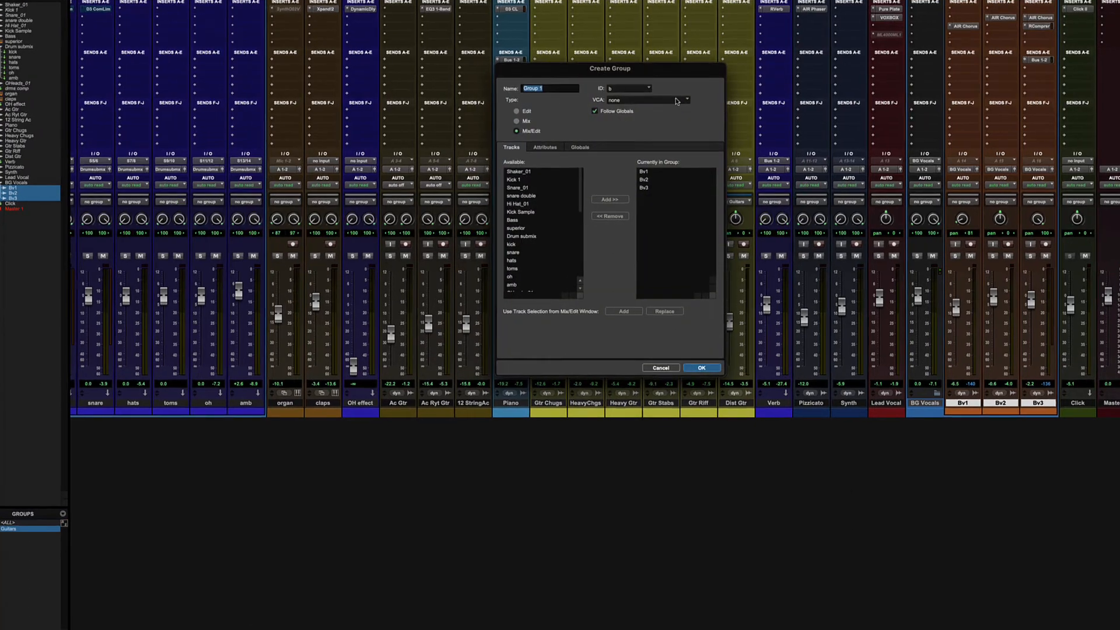
{"action": "type", "text": "bg vox"}
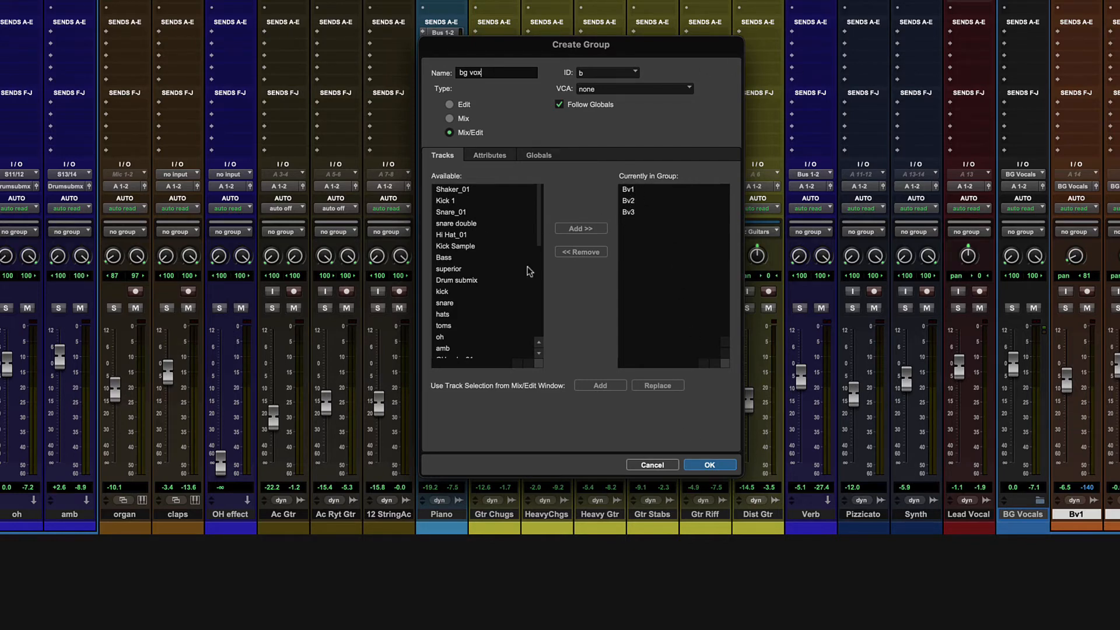
{"action": "left_click", "coordinate": [461, 201]}
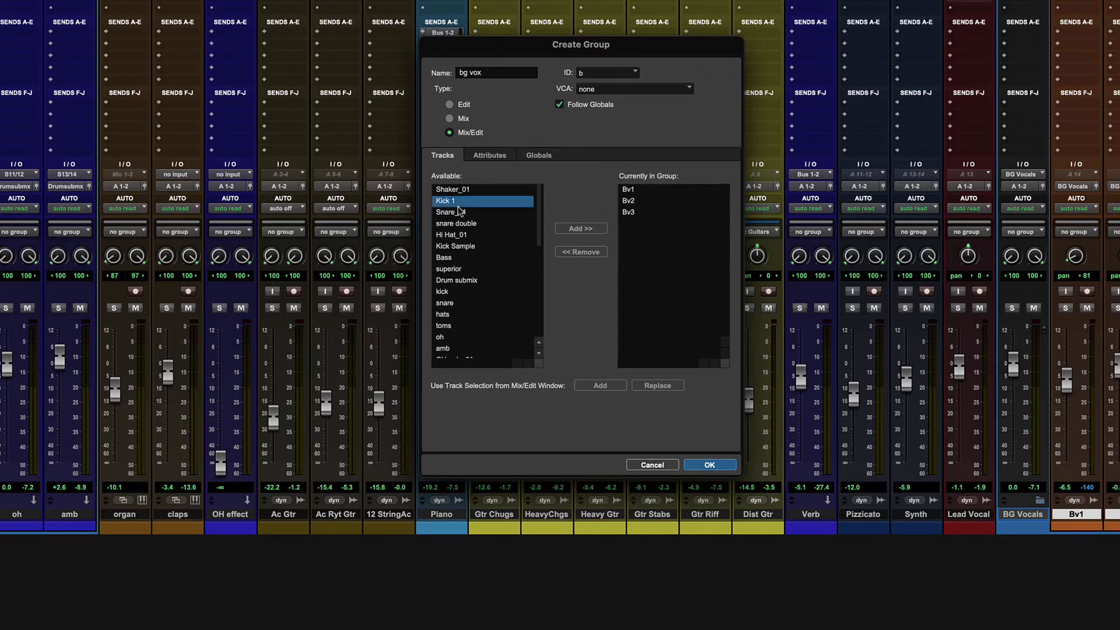
{"action": "left_click", "coordinate": [629, 190]}
{"action": "left_click", "coordinate": [629, 201]}
{"action": "left_click", "coordinate": [629, 215]}
{"action": "left_click", "coordinate": [631, 194]}
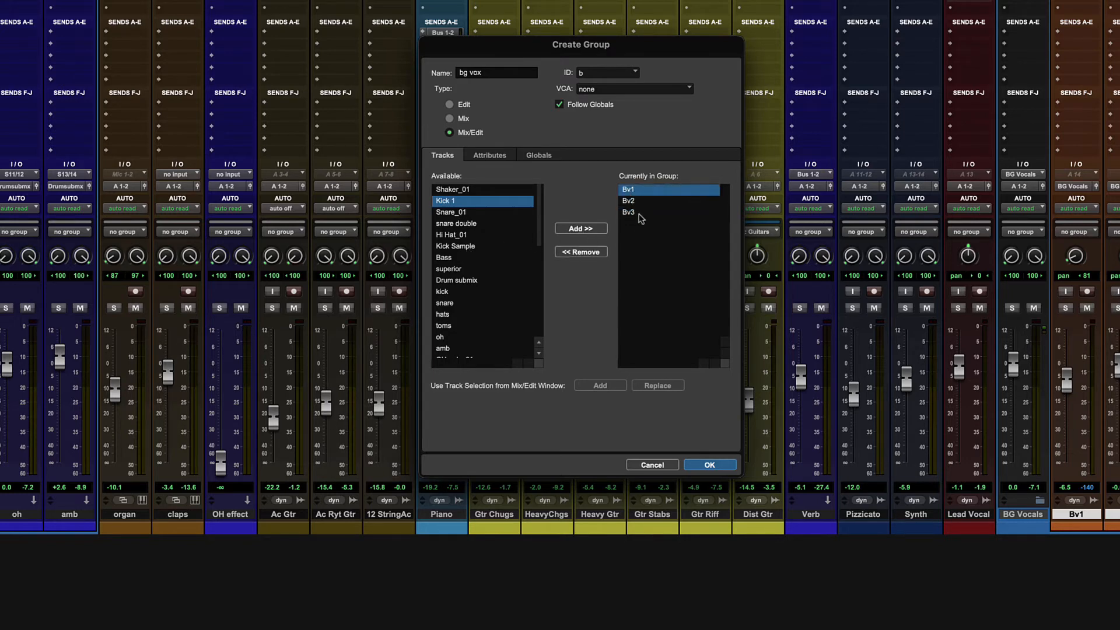
{"action": "left_click", "coordinate": [709, 465]}
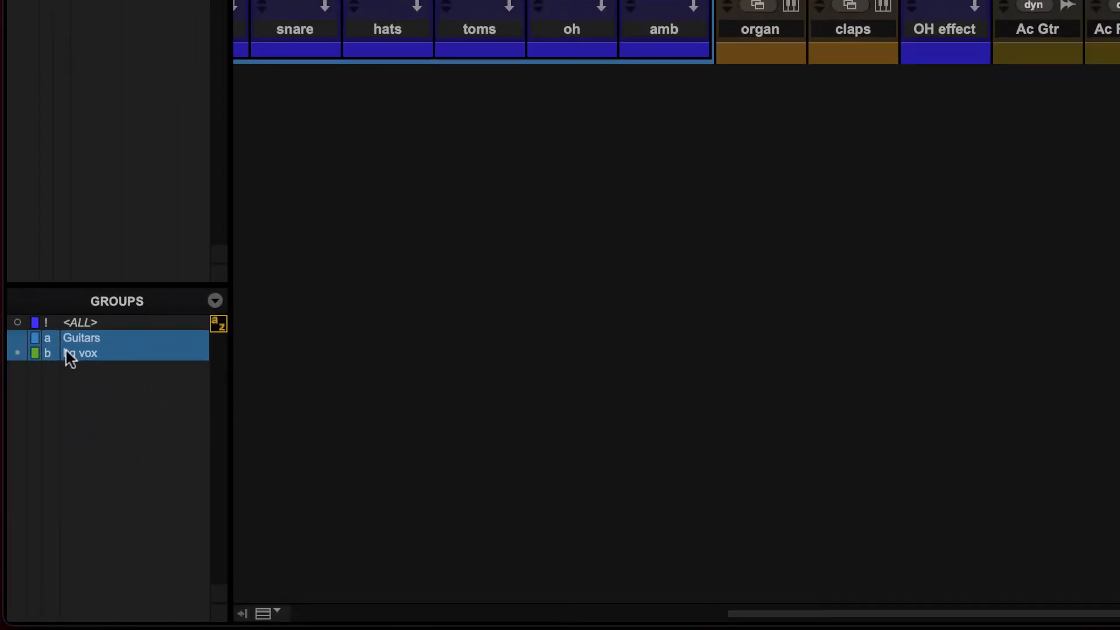
Turn the bg vox group and the Guitars group off and back on in the Groups list
{"action": "left_click", "coordinate": [87, 360]}
{"action": "left_click", "coordinate": [85, 361]}
{"action": "left_click", "coordinate": [105, 338]}
{"action": "left_click", "coordinate": [102, 337]}
Suspend all groups, select the Ac Gtr track, and lift the group suspension
{"action": "left_click", "coordinate": [215, 301]}
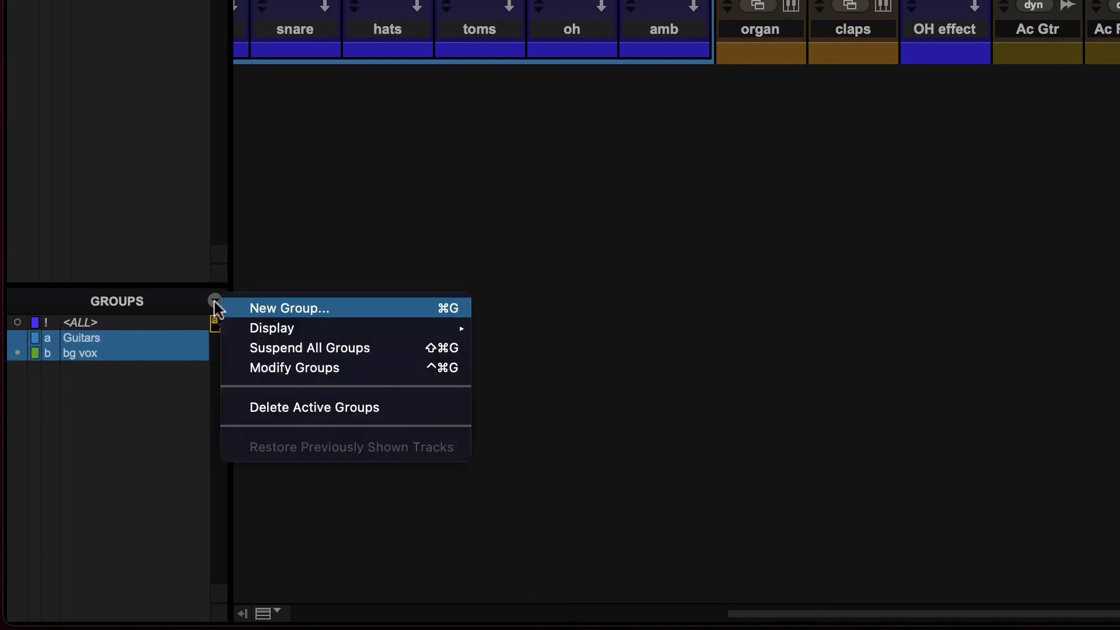
{"action": "left_click", "coordinate": [325, 349]}
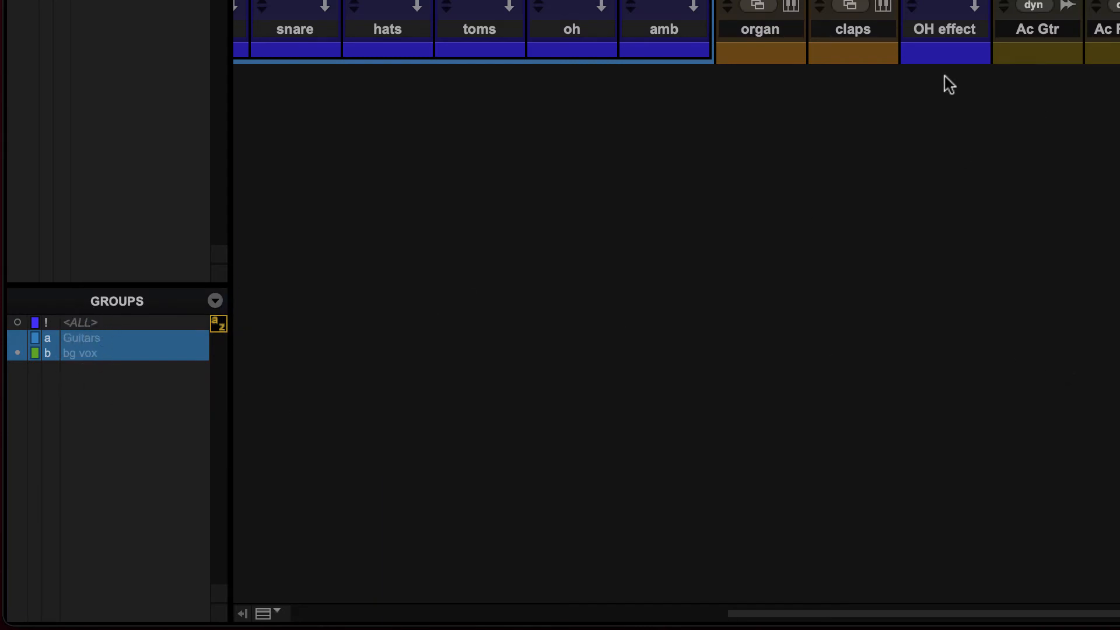
{"action": "left_click", "coordinate": [1029, 29]}
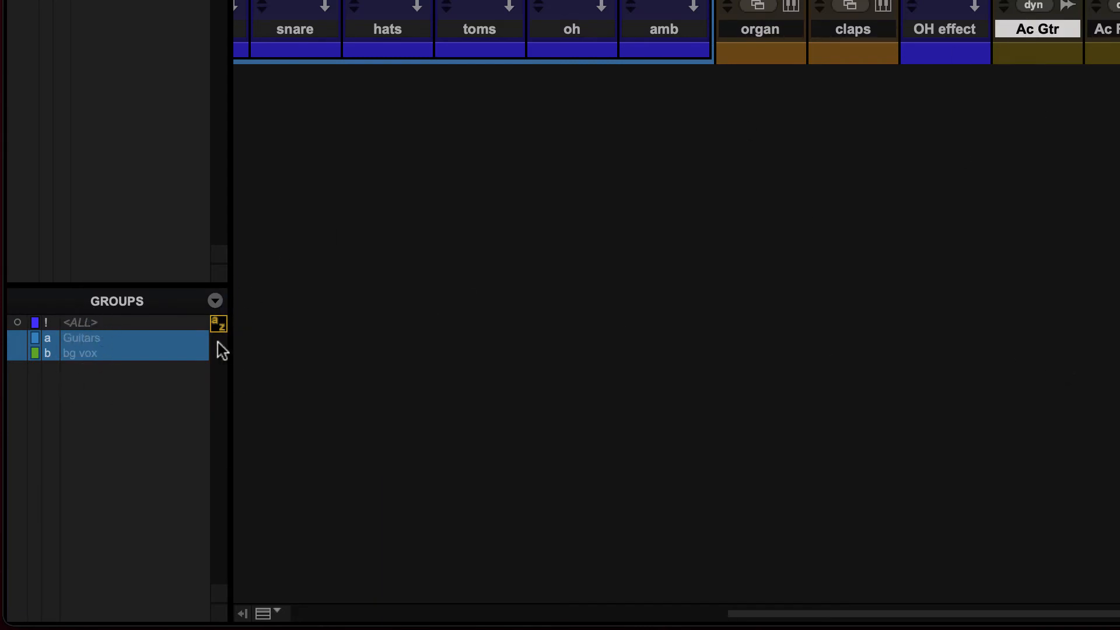
{"action": "left_click", "coordinate": [216, 301]}
{"action": "left_click", "coordinate": [312, 348]}
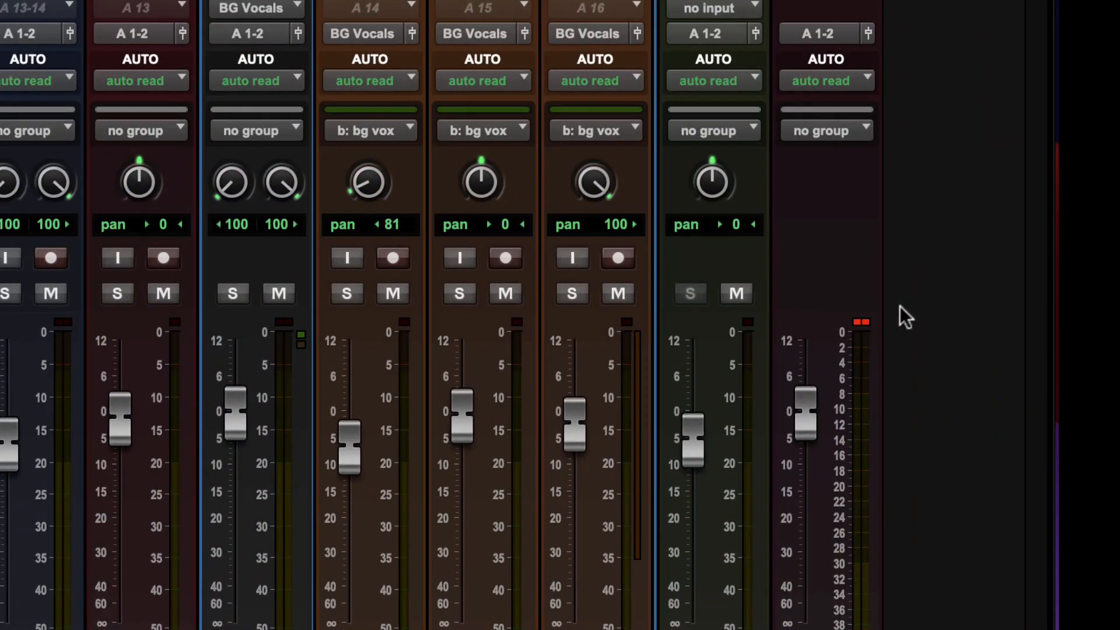
Clear the clip indicator on Master 1 and look through the bg vox group's options on the Bv1 track
{"action": "left_click", "coordinate": [862, 322]}
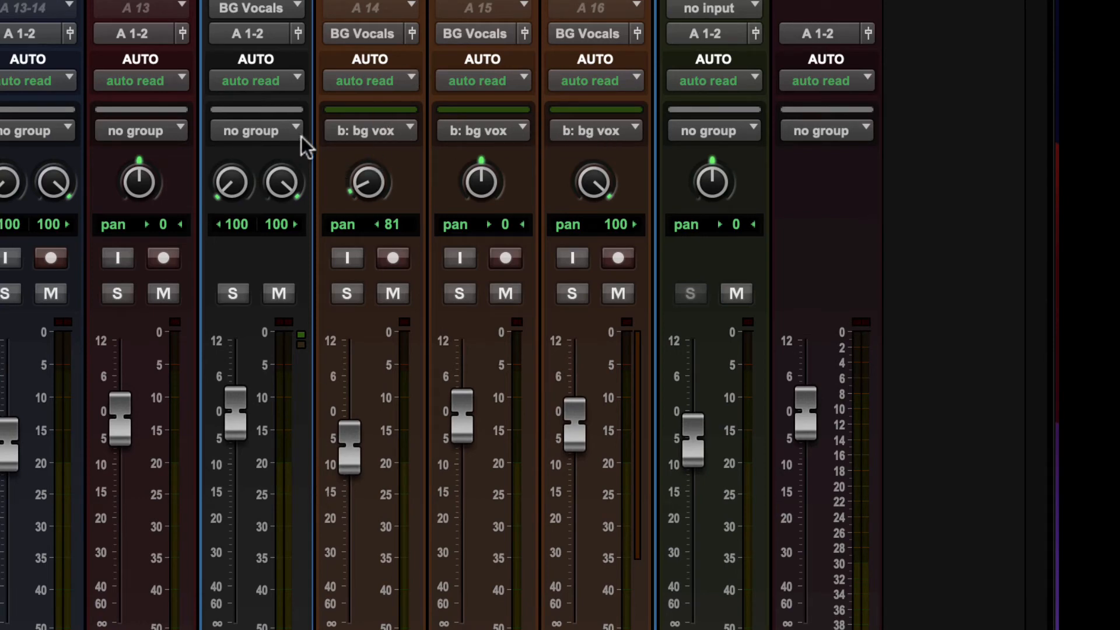
{"action": "left_click", "coordinate": [399, 133]}
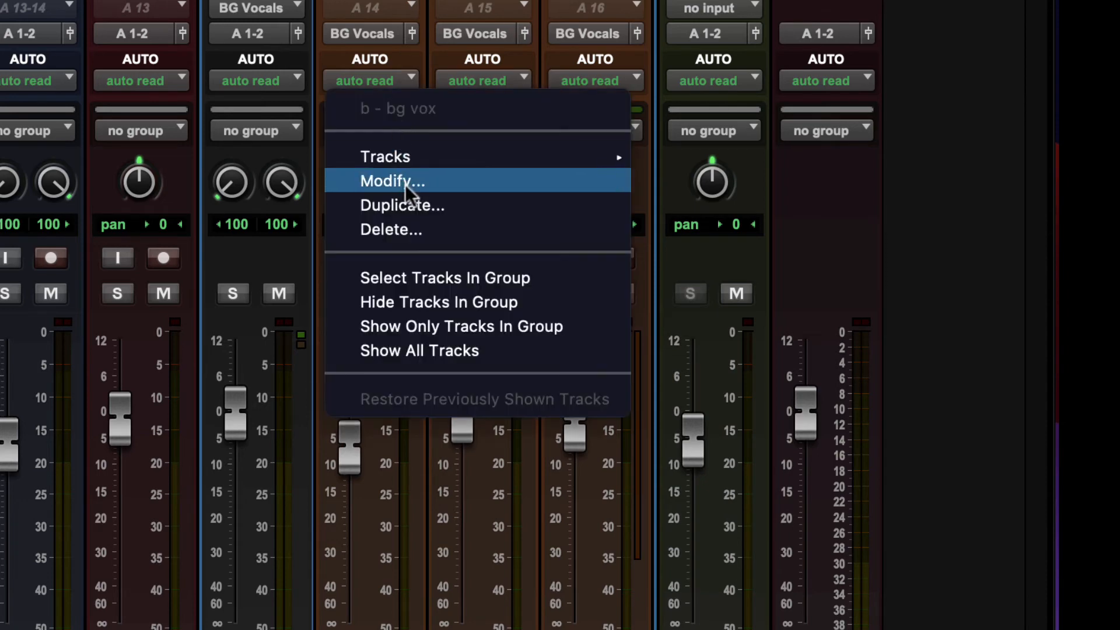
{"action": "mouse_move", "coordinate": [430, 159]}
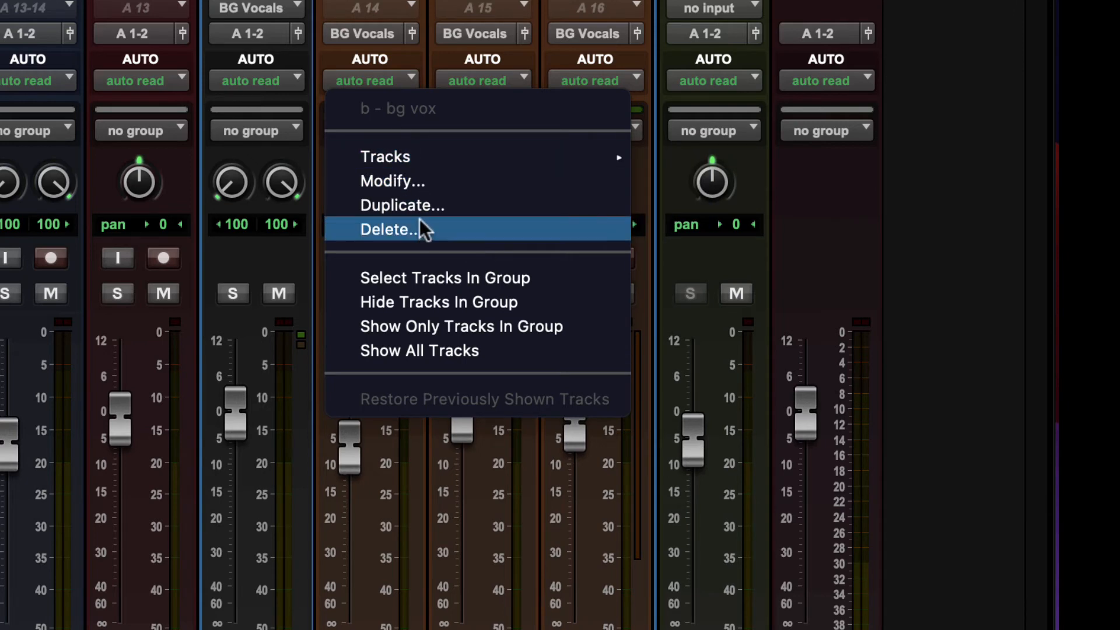
{"action": "key", "text": "Escape"}
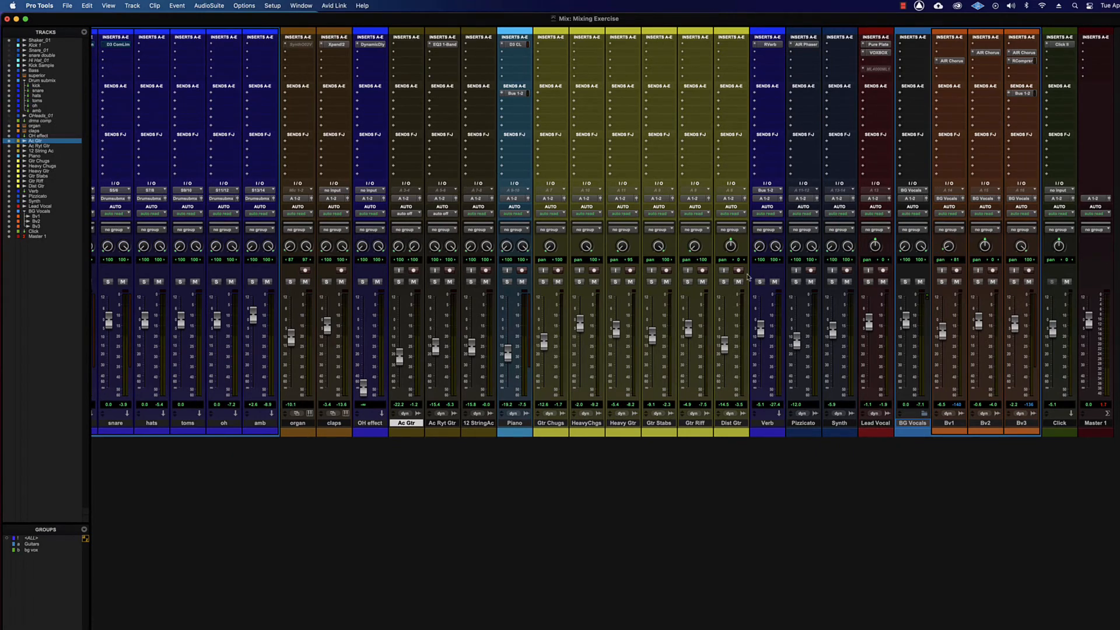
Activate the Guitars and bg vox groups and view the bg vox group's options on Bv1 again
{"action": "left_click", "coordinate": [33, 544]}
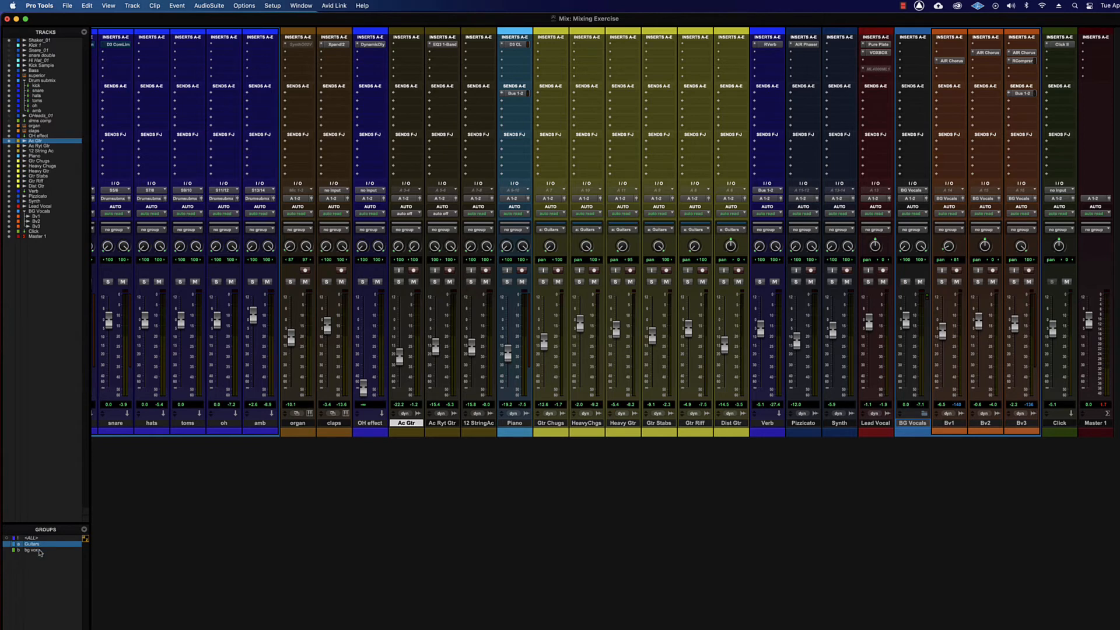
{"action": "left_click", "coordinate": [39, 550]}
{"action": "left_click", "coordinate": [948, 230]}
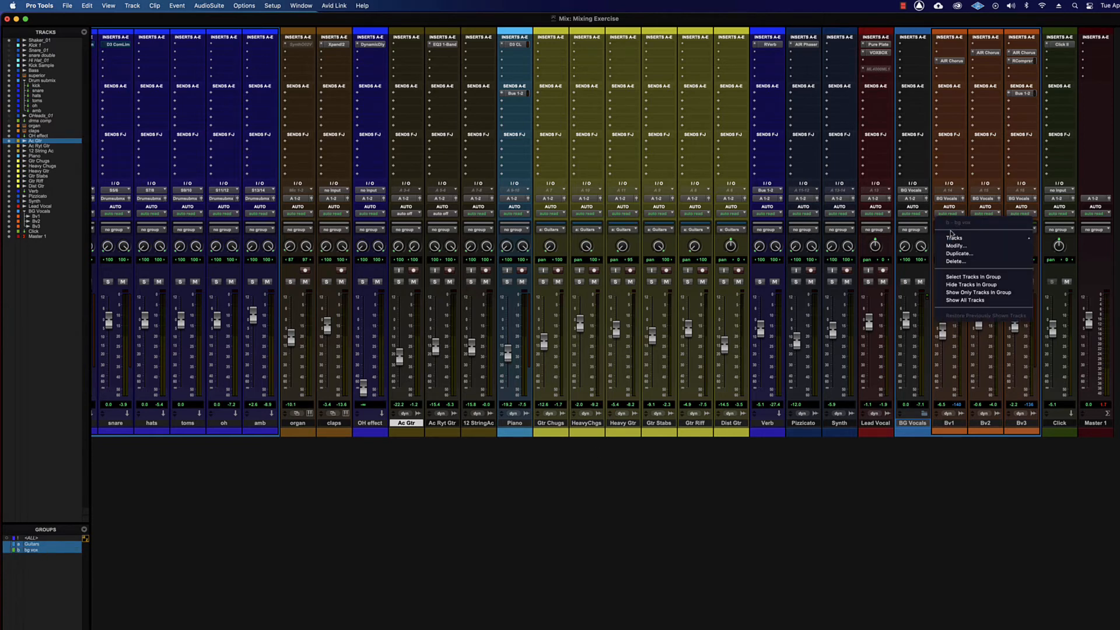
{"action": "left_click", "coordinate": [897, 228]}
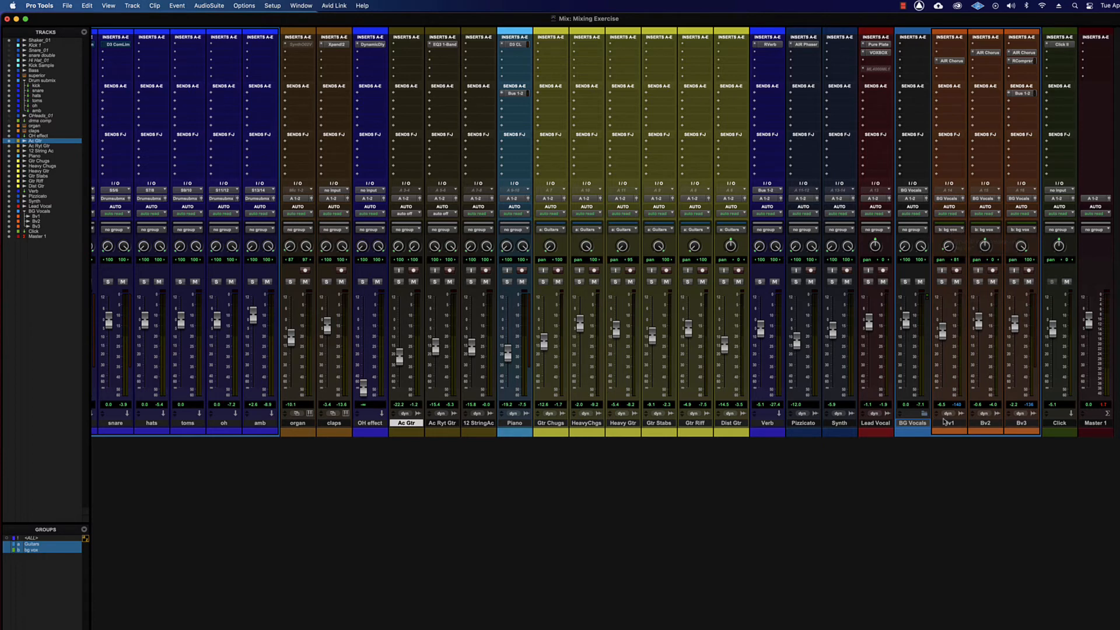
{"action": "left_click", "coordinate": [955, 231]}
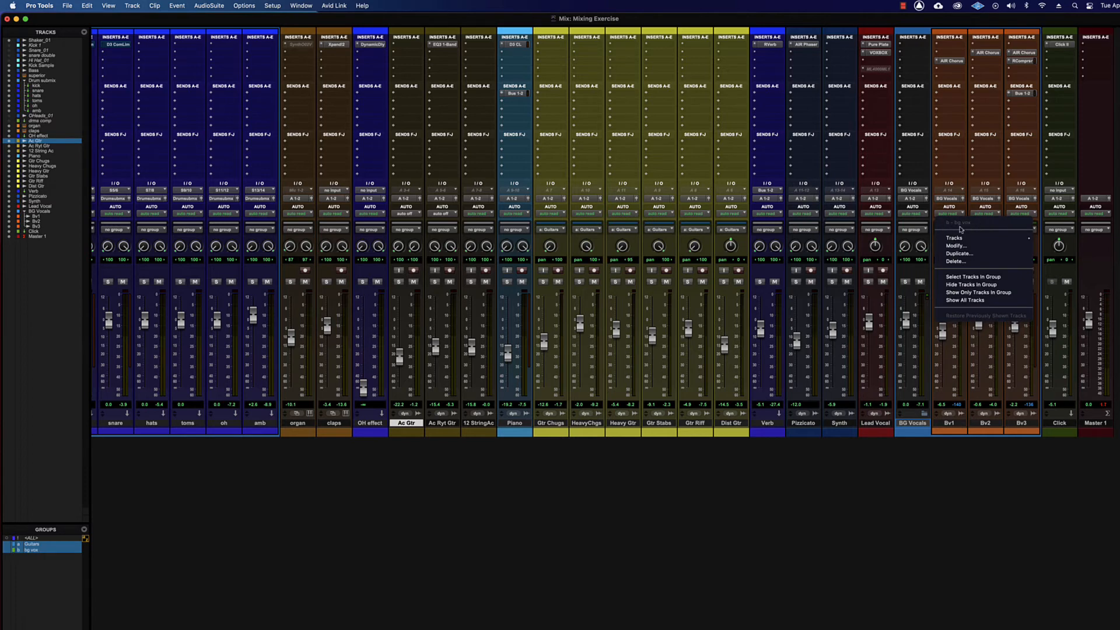
{"action": "left_click", "coordinate": [613, 565]}
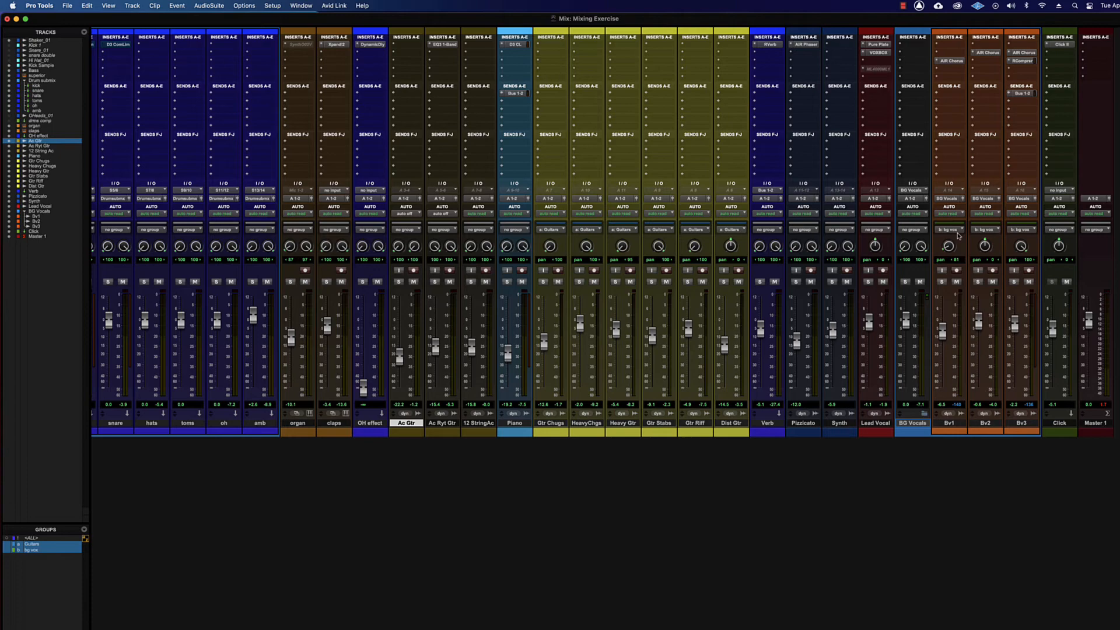
Try activating the <ALL> group, and leave only bg vox active in the Groups list
{"action": "left_click", "coordinate": [30, 538]}
{"action": "left_click", "coordinate": [43, 550]}
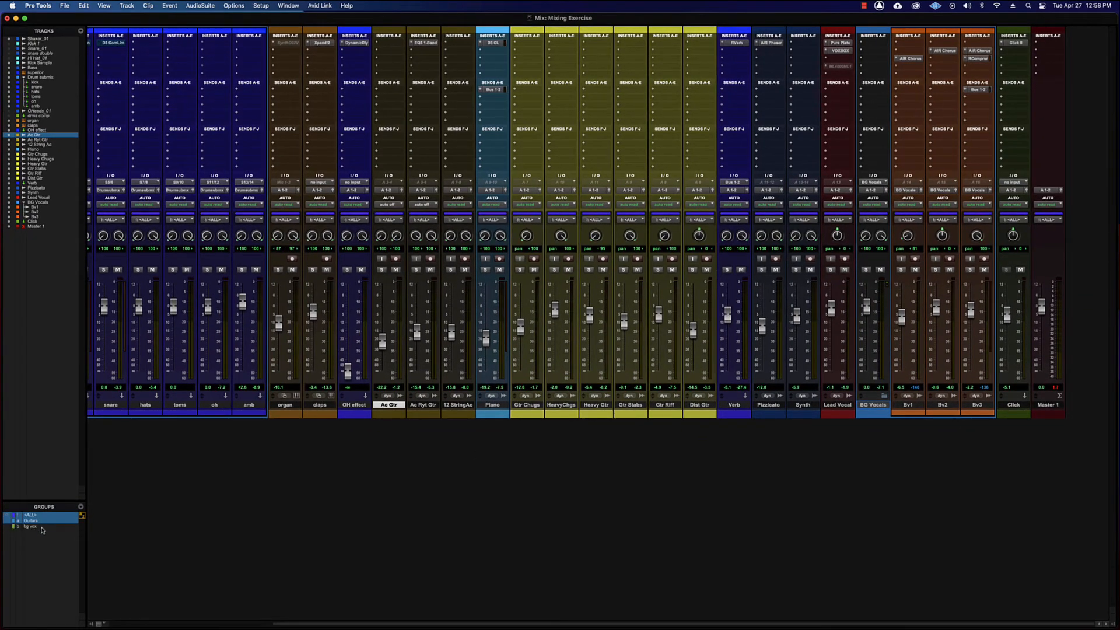
{"action": "left_click", "coordinate": [41, 526]}
View the Groups list's command for deleting the active group, dismiss it, and reactivate the Guitars group
{"action": "left_click", "coordinate": [80, 507]}
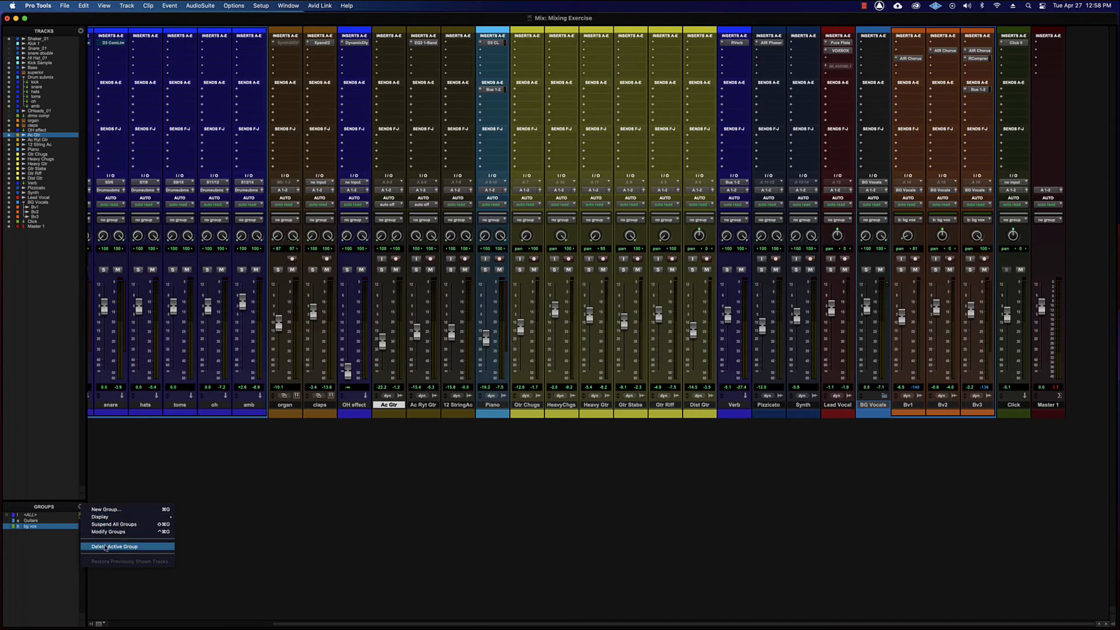
{"action": "left_click", "coordinate": [47, 542]}
{"action": "left_click", "coordinate": [31, 521]}
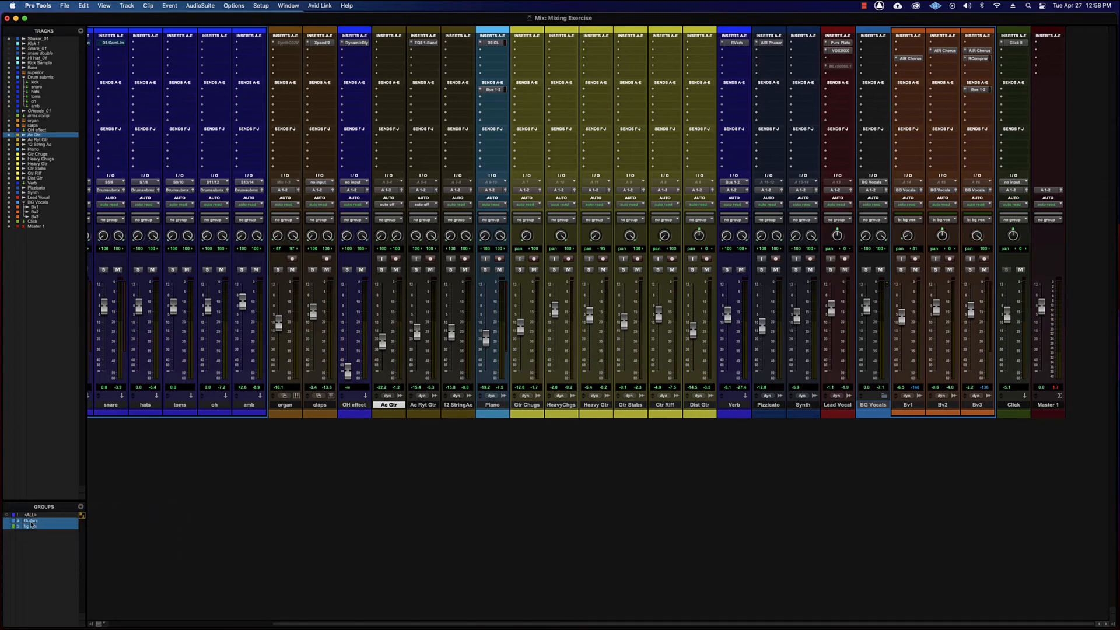
View the Groups list's commands, dismiss them, and leave only the <ALL> group active in the Groups list
{"action": "left_click", "coordinate": [81, 507]}
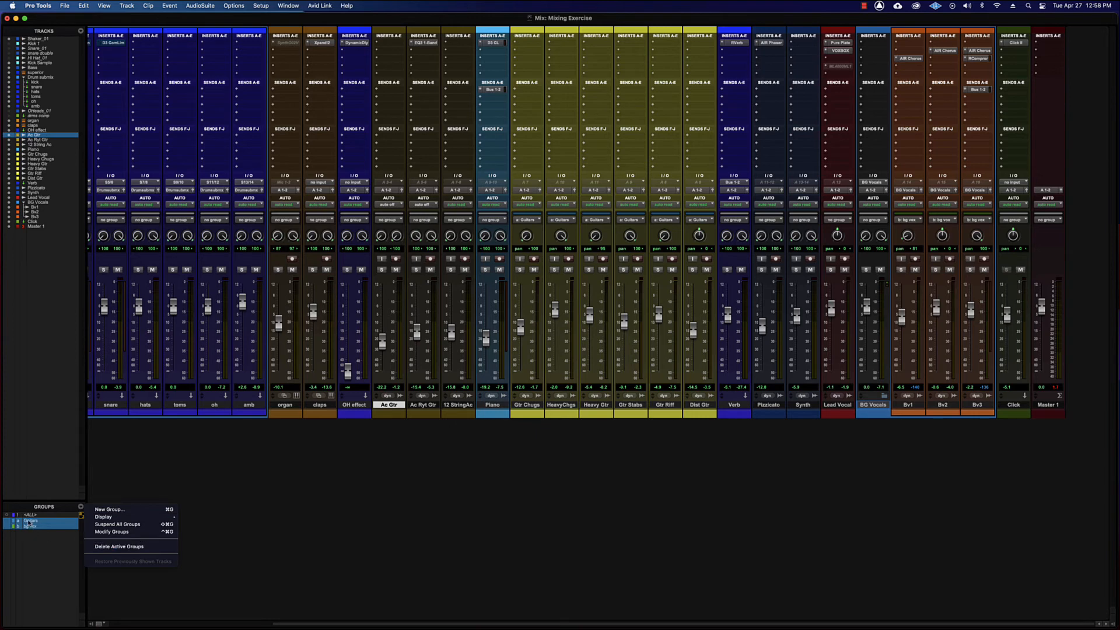
{"action": "left_click", "coordinate": [263, 517]}
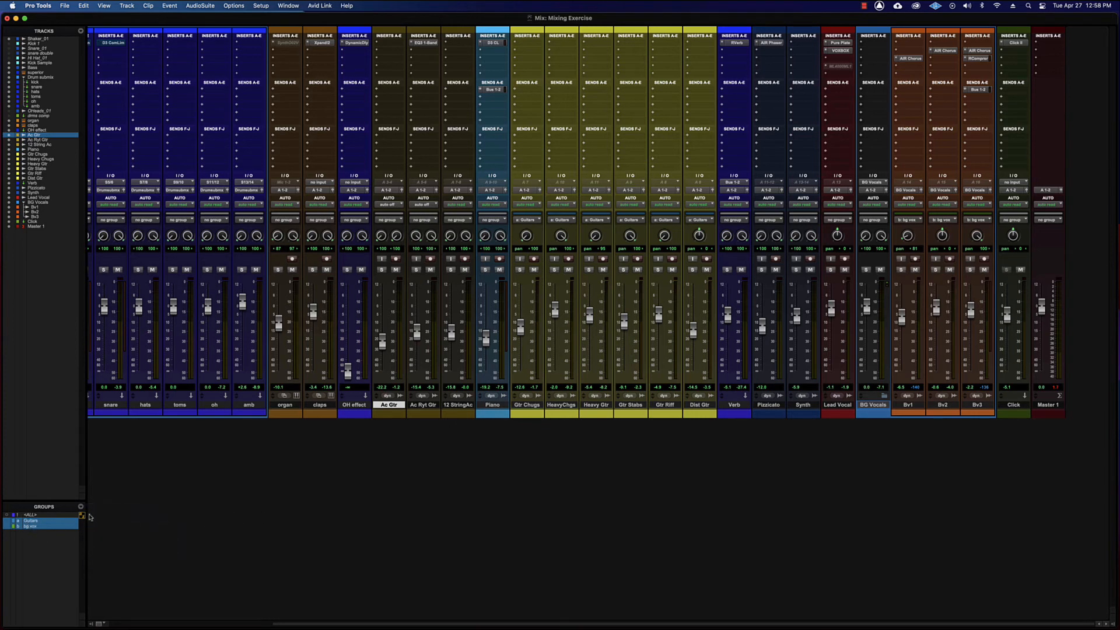
{"action": "left_click", "coordinate": [57, 516]}
{"action": "left_click", "coordinate": [56, 520]}
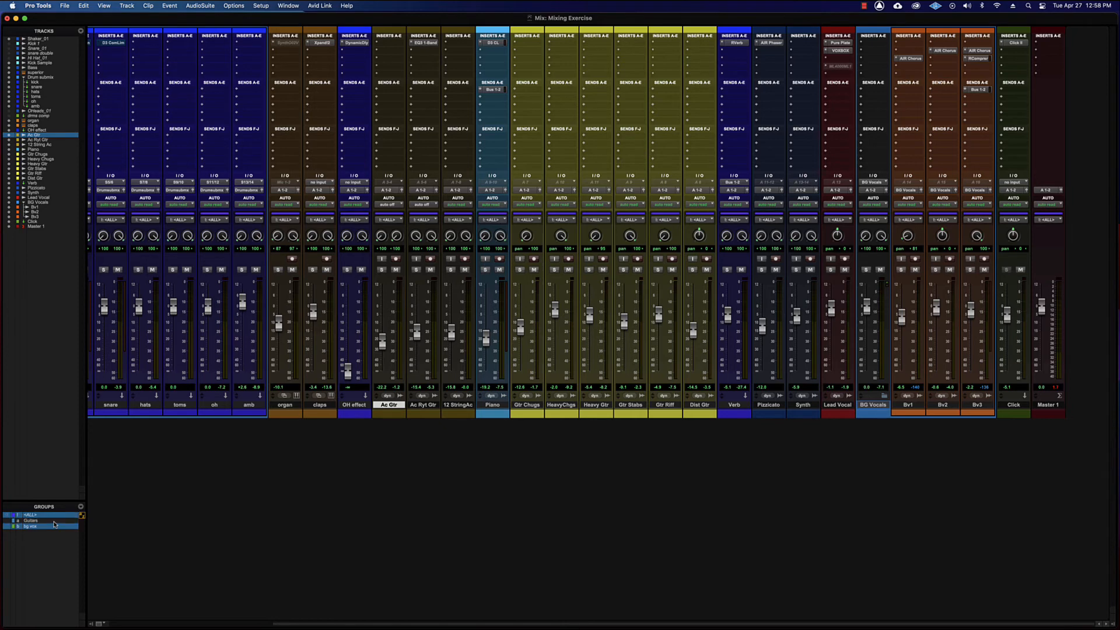
{"action": "left_click", "coordinate": [52, 526]}
{"action": "left_click", "coordinate": [50, 516]}
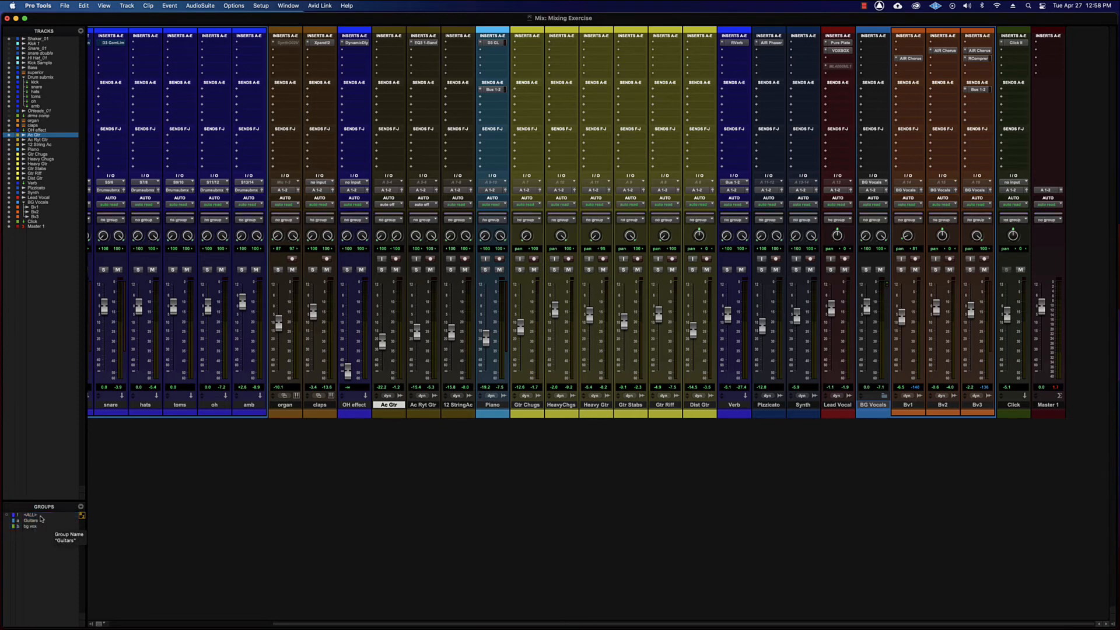
{"action": "left_click", "coordinate": [40, 517]}
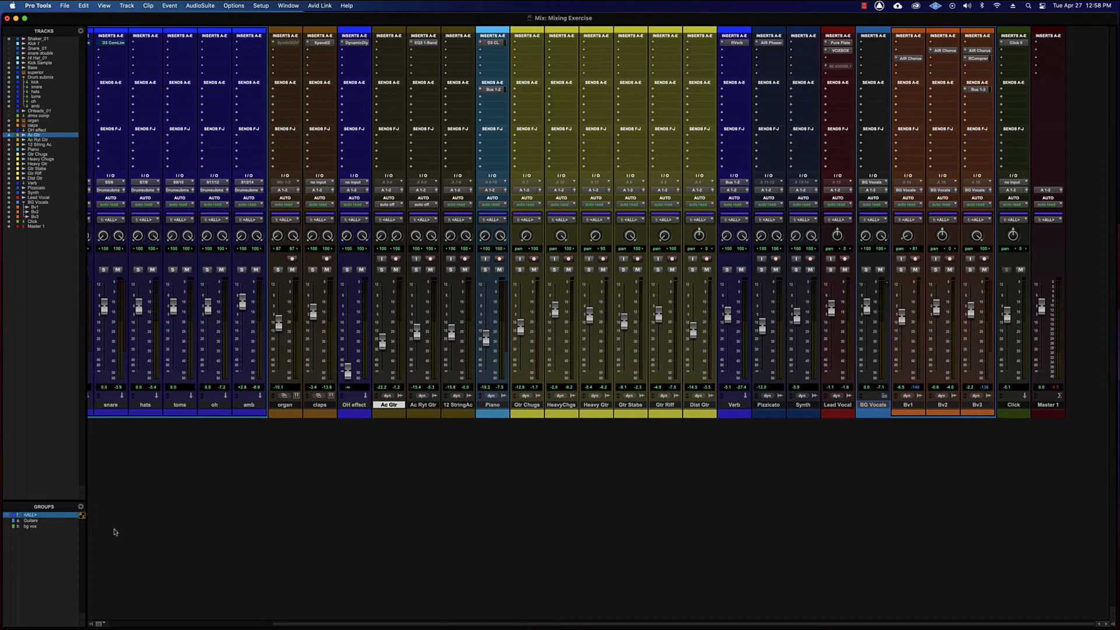
Select all tracks from the Edit window and return to the Mix window
{"action": "scroll", "coordinate": [442, 472], "scroll_direction": "left", "scroll_amount": 5}
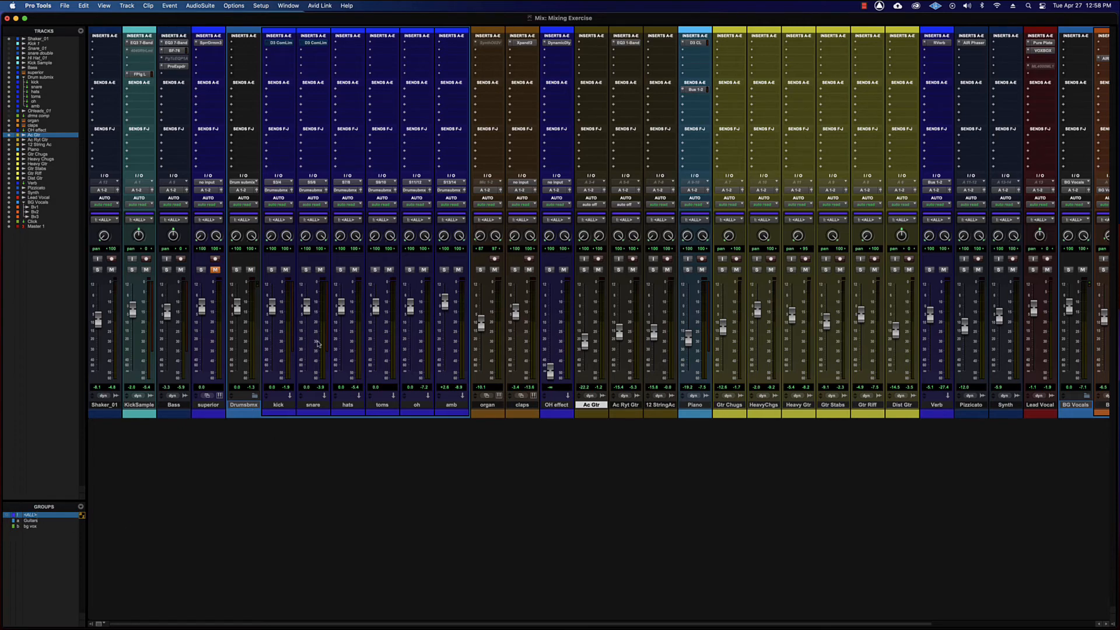
{"action": "key", "text": "super+equal"}
{"action": "key", "text": "super+a"}
{"action": "key", "text": "super+equal"}
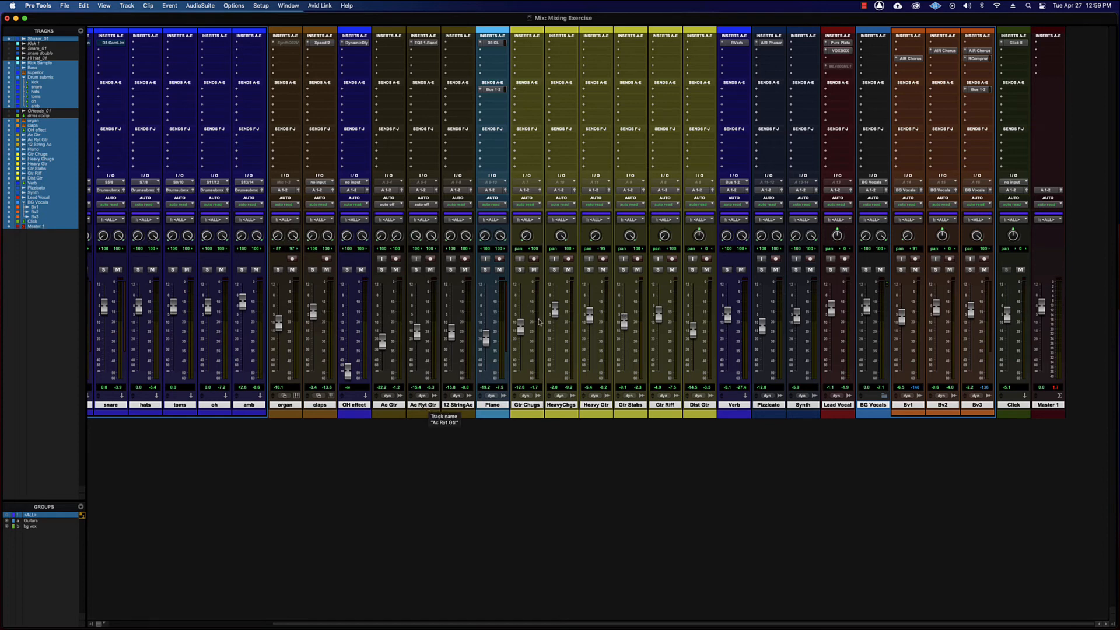
Lower every track's volume together through the <ALL> group, bringing the HeavyChgs fader to about -11.3 dB
{"action": "scroll", "coordinate": [539, 321], "scroll_direction": "left", "scroll_amount": 5}
{"action": "scroll", "coordinate": [581, 315], "scroll_direction": "right", "scroll_amount": 6}
{"action": "left_click_drag", "start_coordinate": [555, 312], "coordinate": [556, 327]}
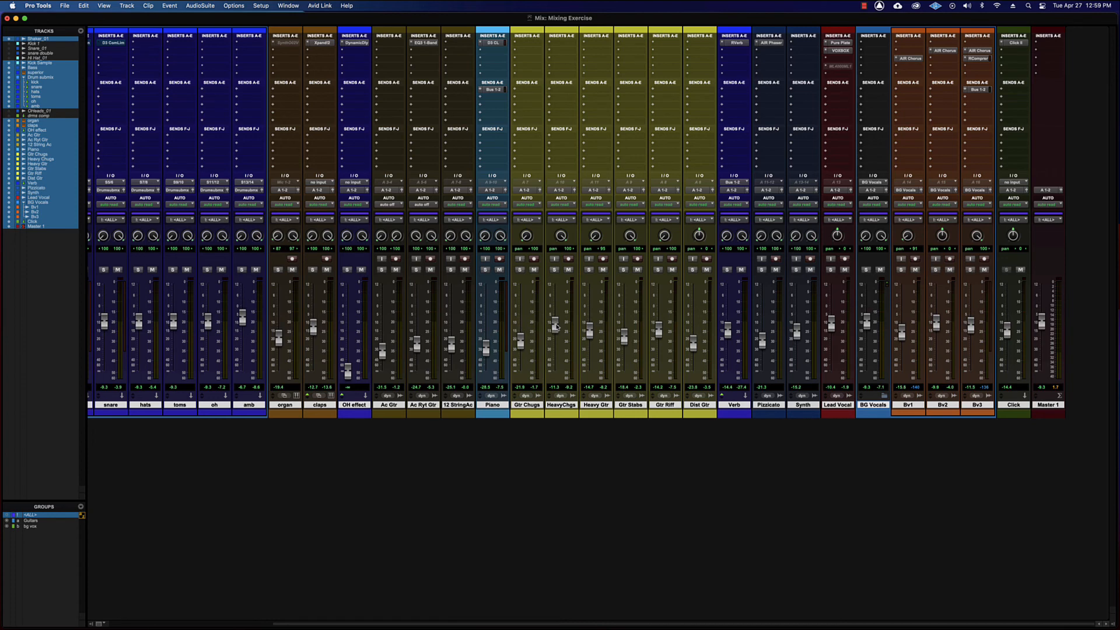
Deactivate the <ALL> group and play the session with the Master 1 fader reset to 0.0 dB
{"action": "left_click", "coordinate": [52, 516]}
{"action": "left_click", "coordinate": [1042, 322], "text": "alt"}
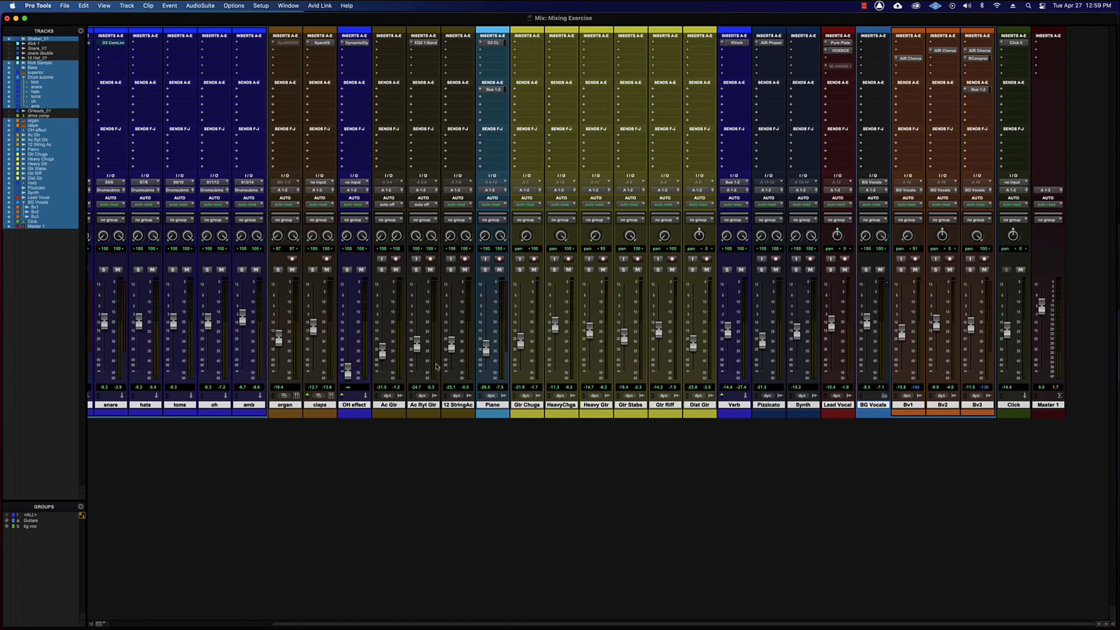
{"action": "key", "text": "space"}
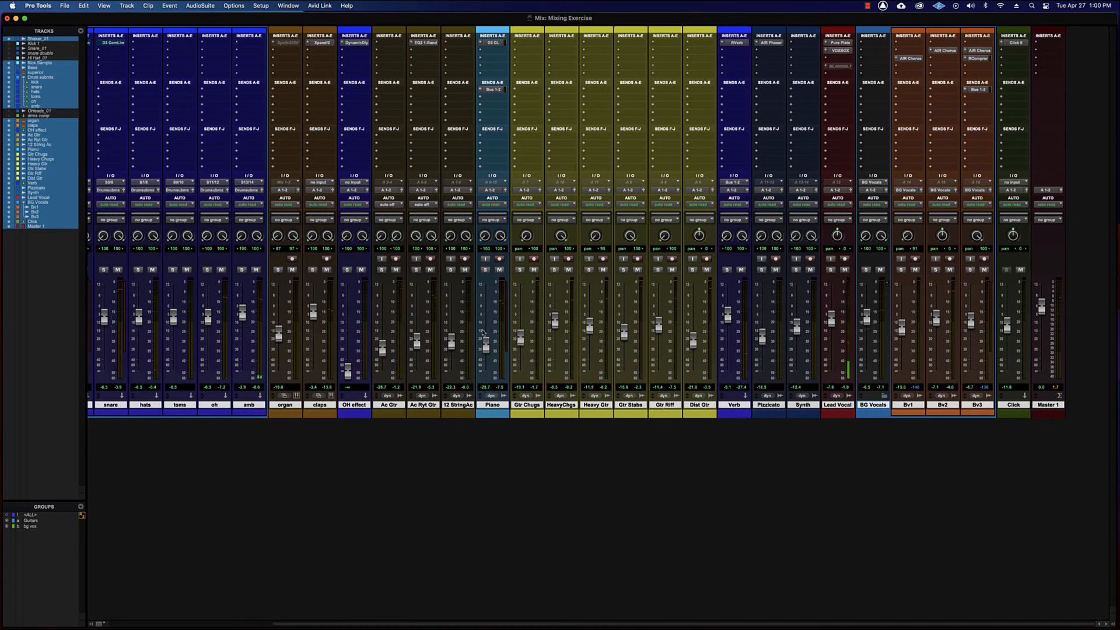
Compare the fader levels across the mixer from Shaker_01 to Master 1, and clear the track selection
{"action": "scroll", "coordinate": [493, 345], "scroll_direction": "left", "scroll_amount": 5}
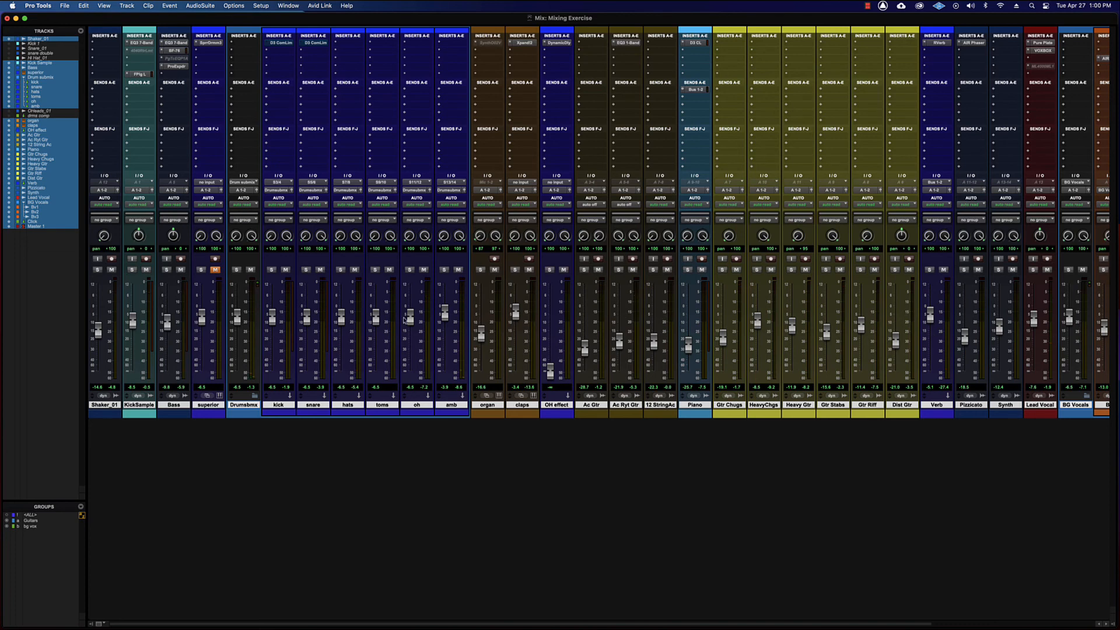
{"action": "scroll", "coordinate": [327, 321], "scroll_direction": "right", "scroll_amount": 5}
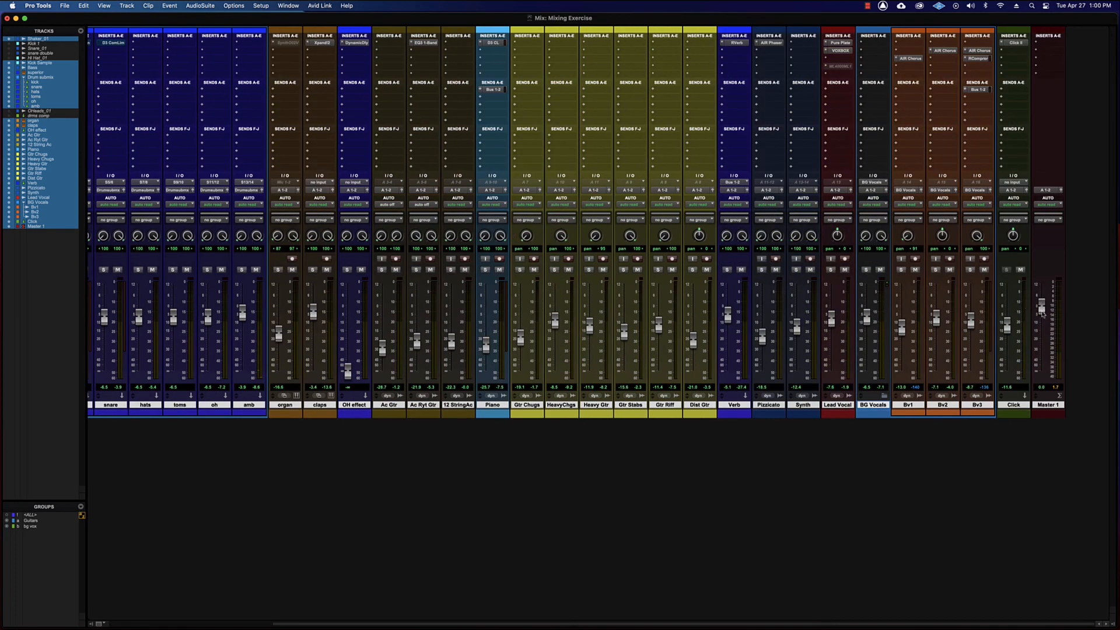
{"action": "scroll", "coordinate": [776, 312], "scroll_direction": "left", "scroll_amount": 5}
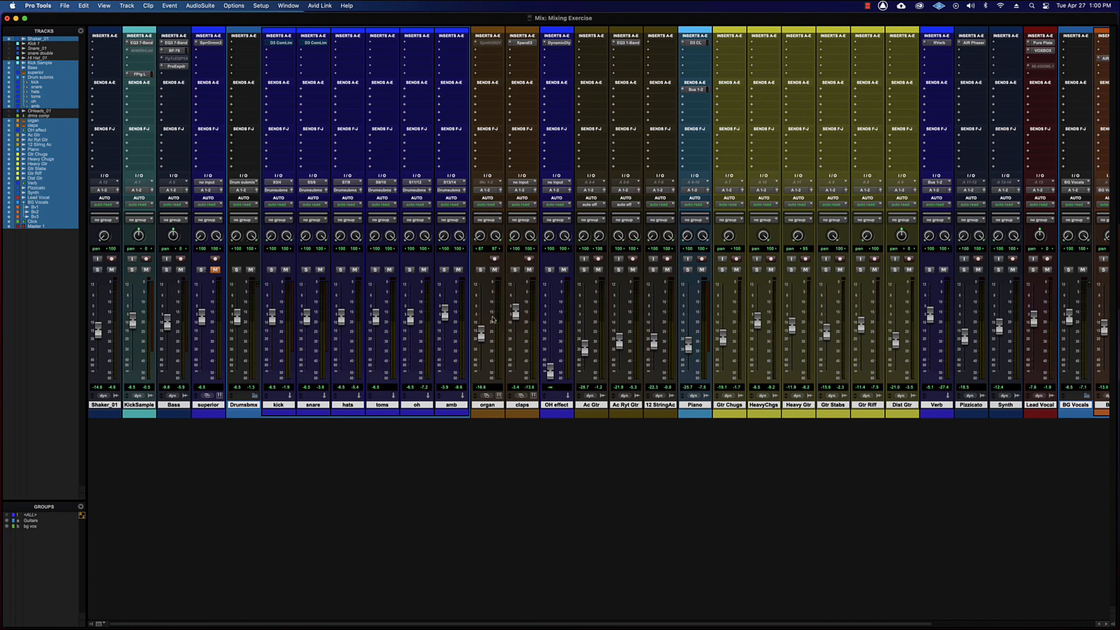
{"action": "scroll", "coordinate": [506, 318], "scroll_direction": "right", "scroll_amount": 5}
{"action": "scroll", "coordinate": [507, 318], "scroll_direction": "left", "scroll_amount": 5}
{"action": "left_click", "coordinate": [205, 406]}
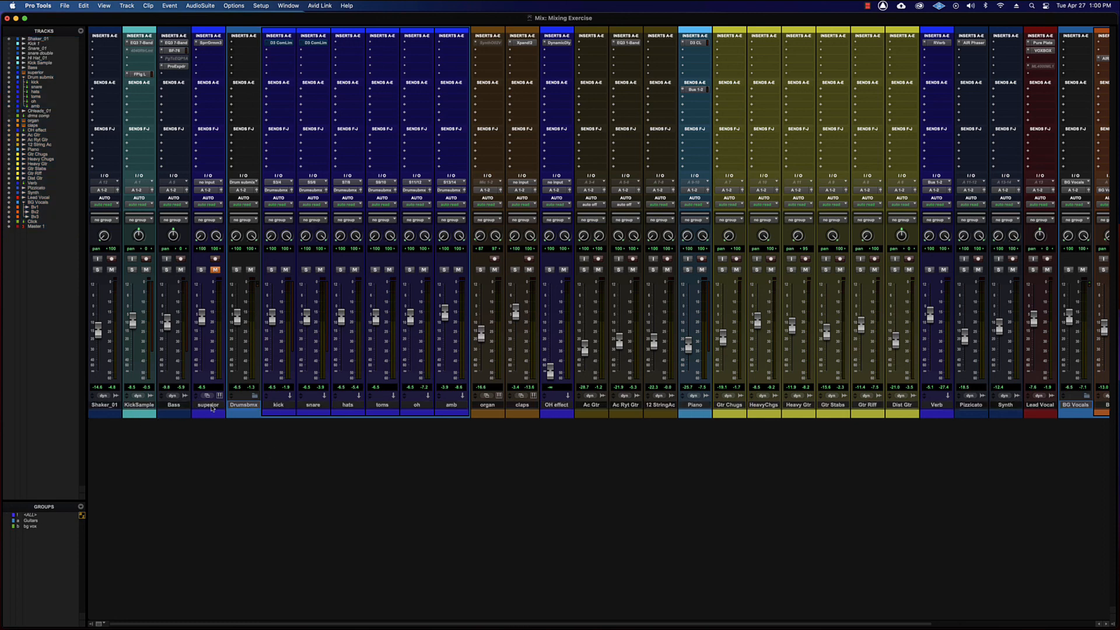